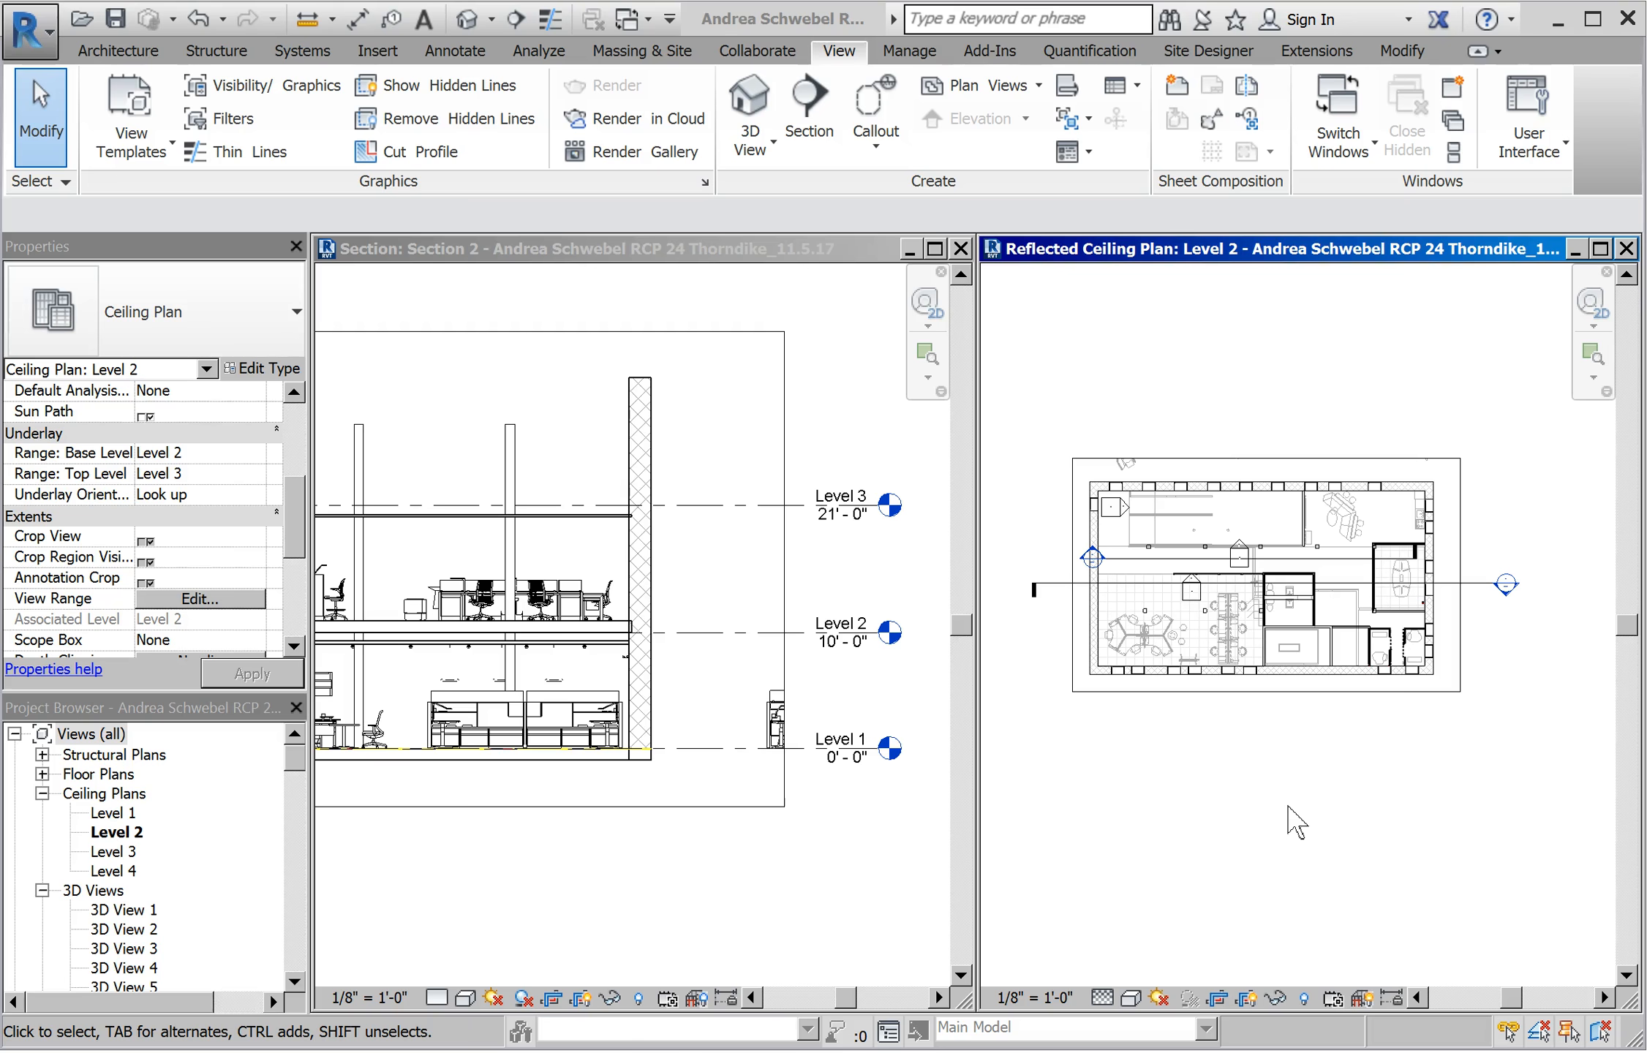
# Step: Examine the Section 2 cut line in the Level 2 reflected ceiling plan alongside its section view
pyautogui.click(1201, 252)
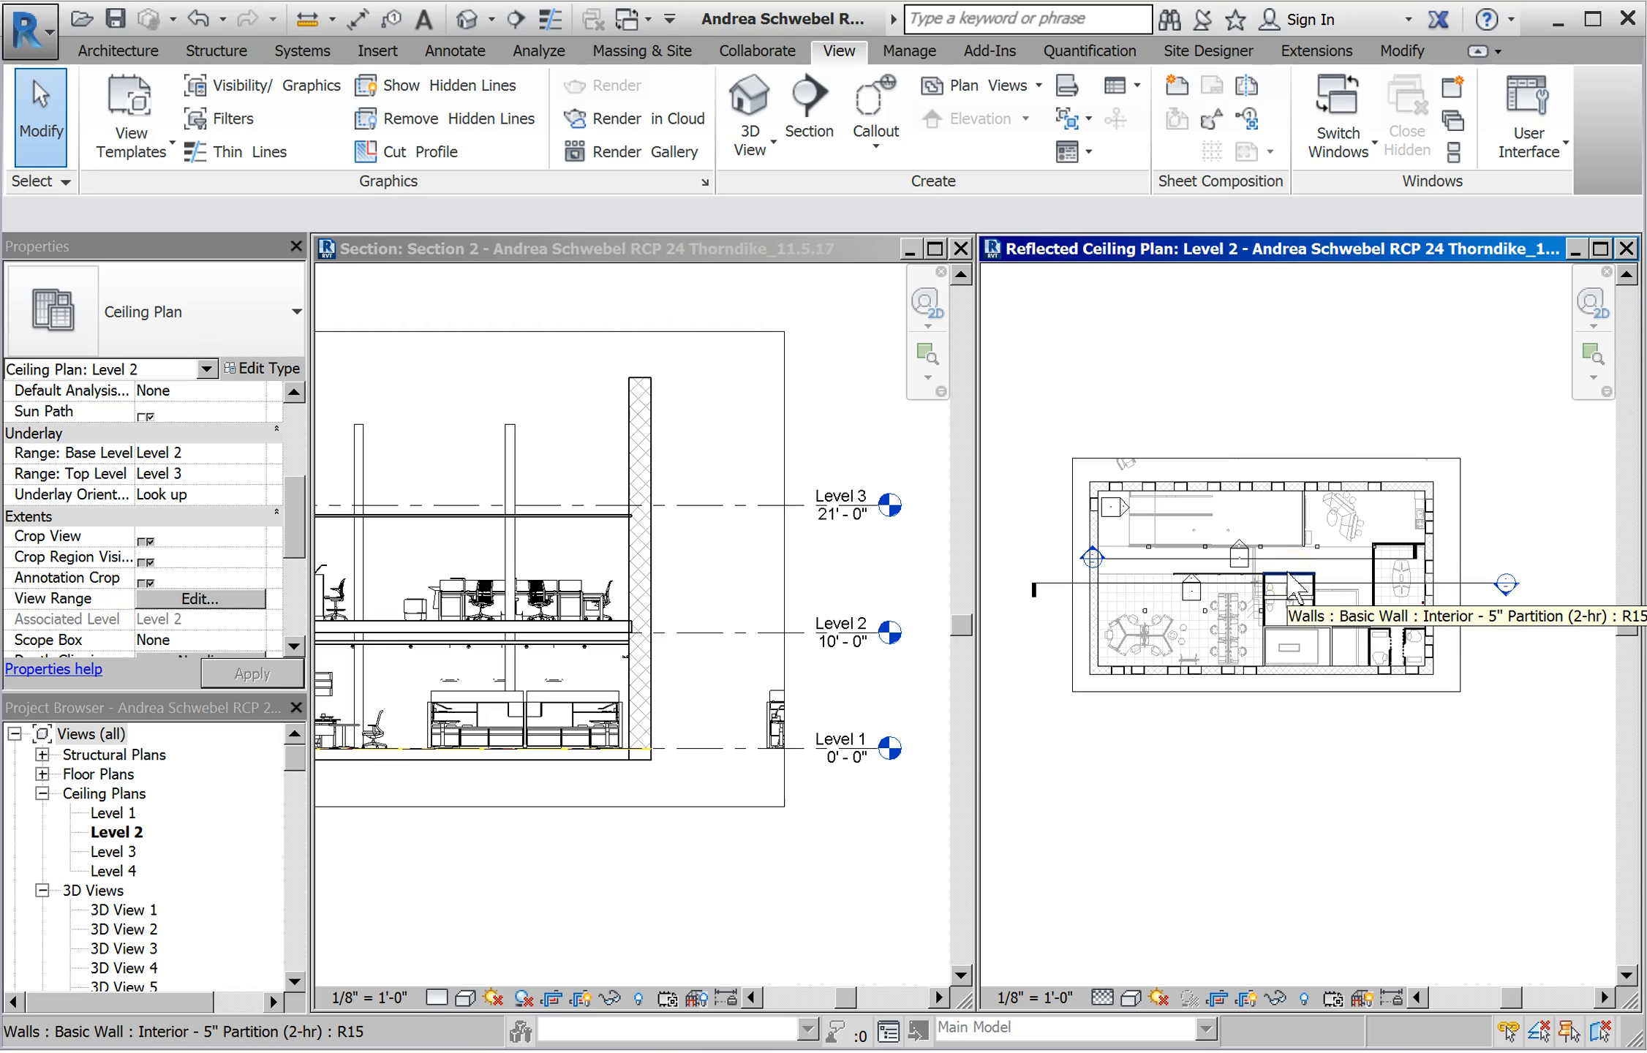
pyautogui.click(1512, 605)
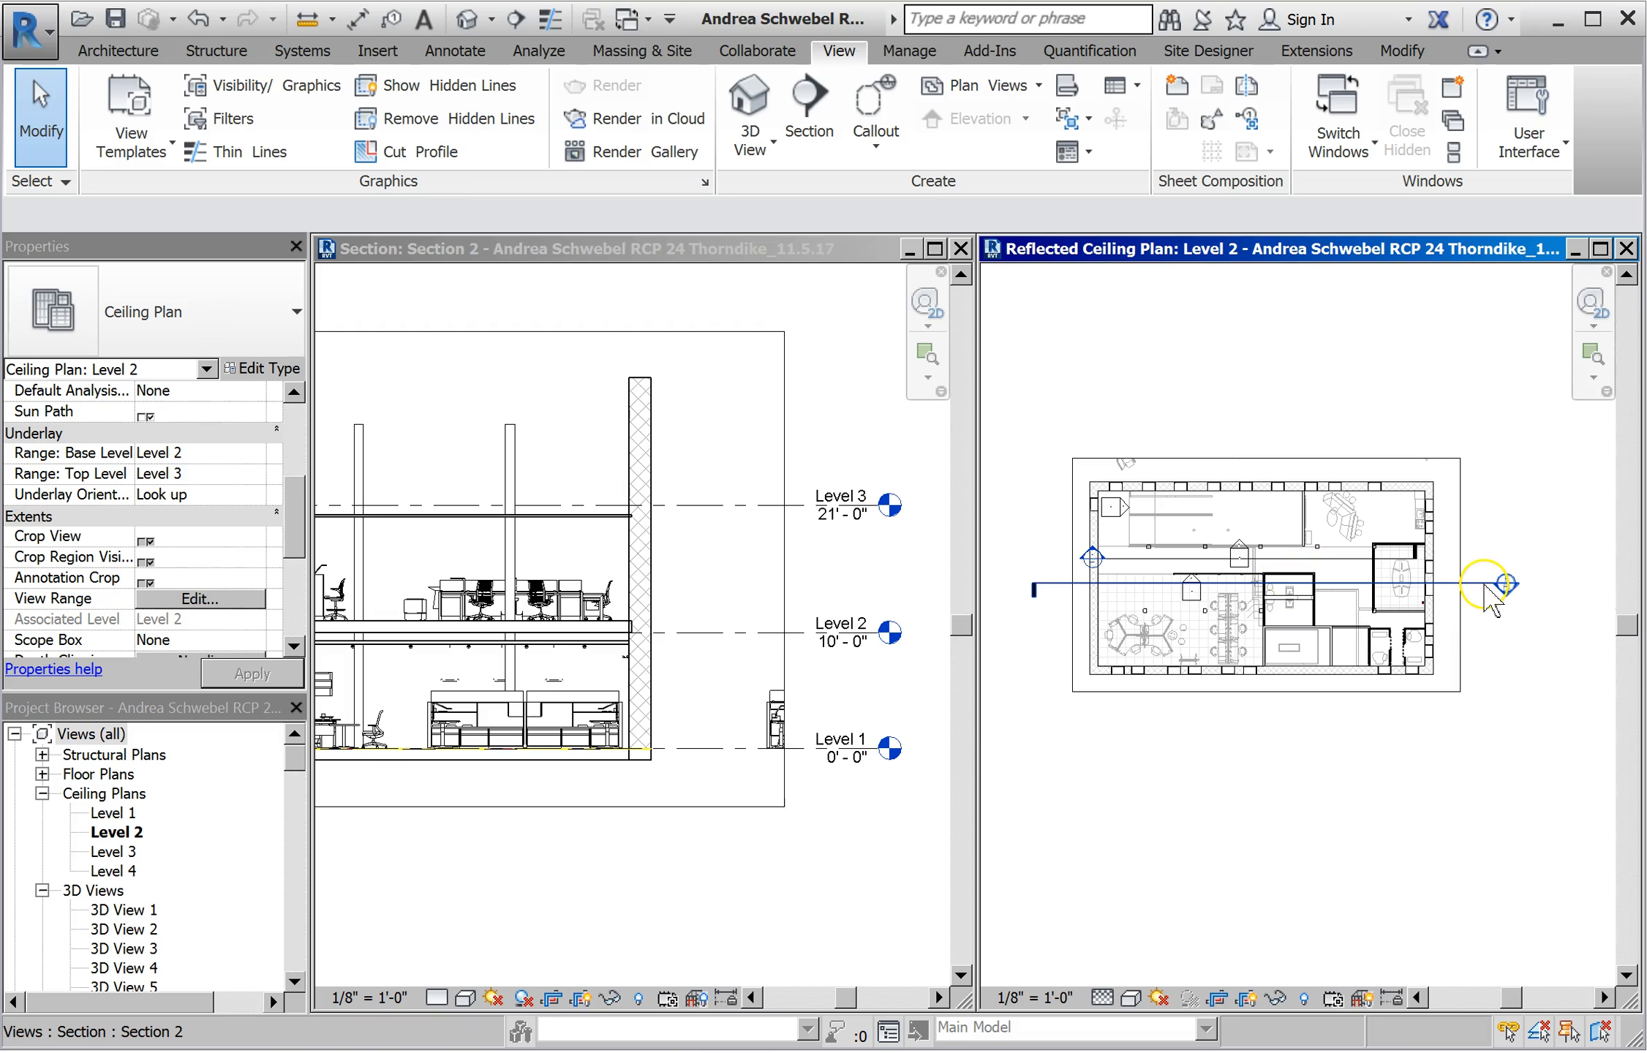
pyautogui.click(1485, 585)
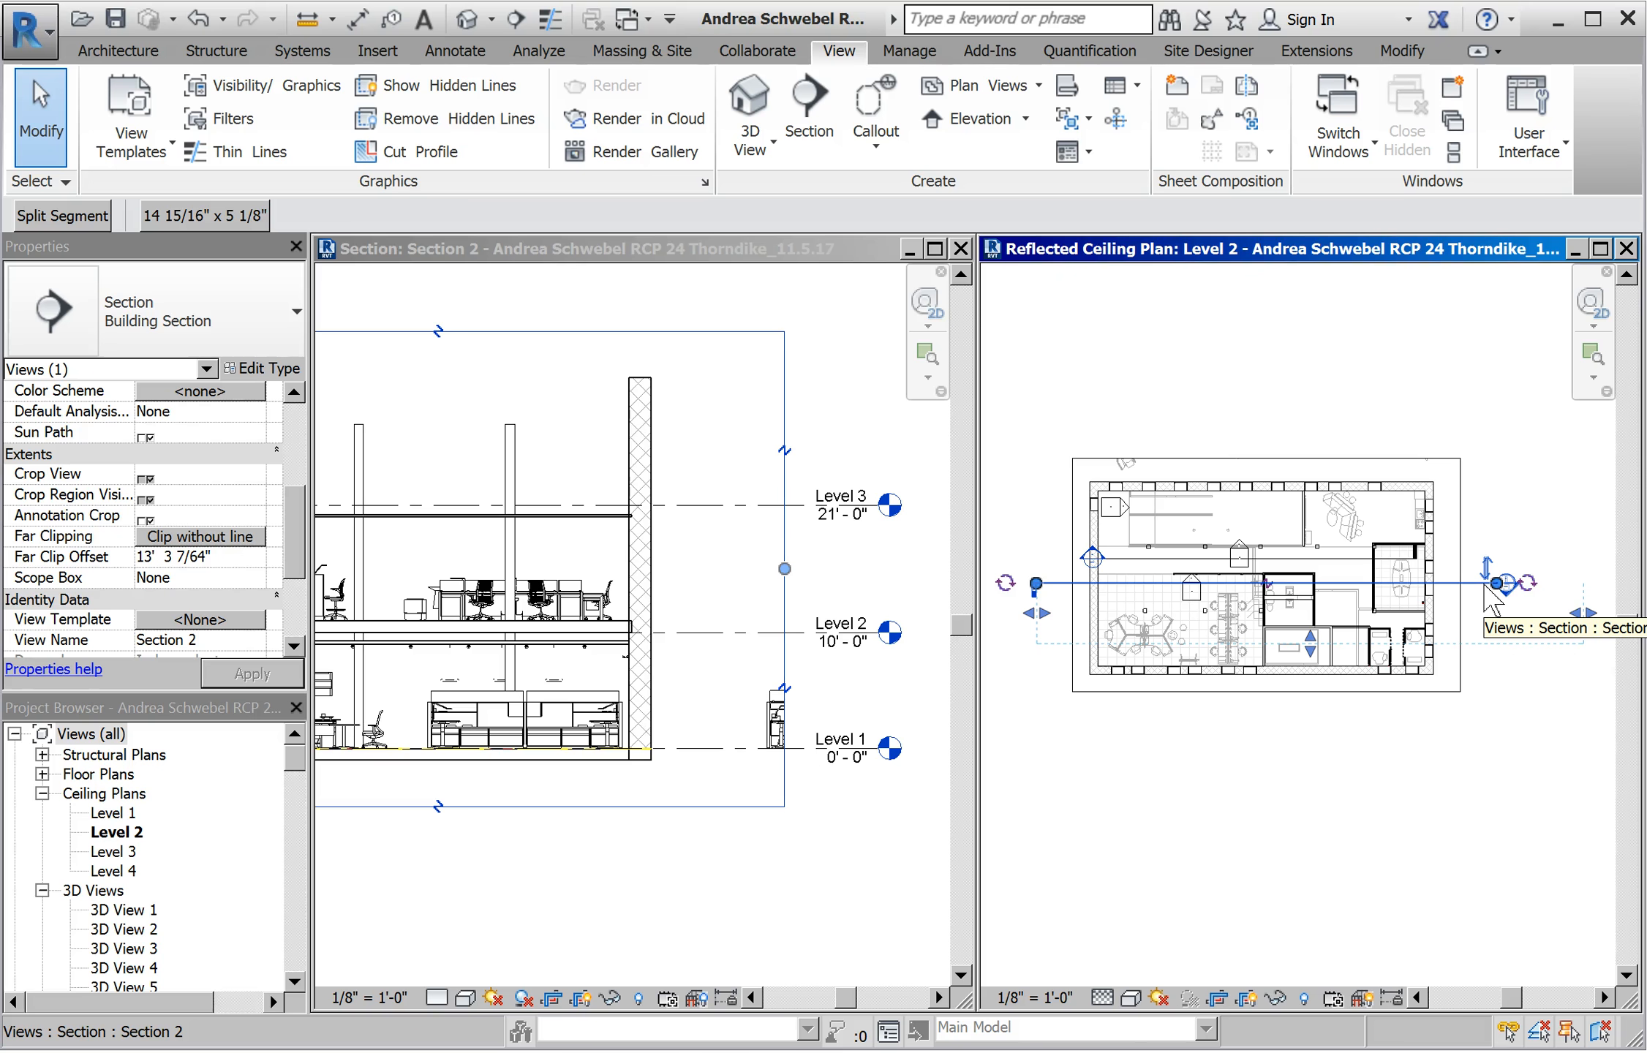
pyautogui.click(1498, 660)
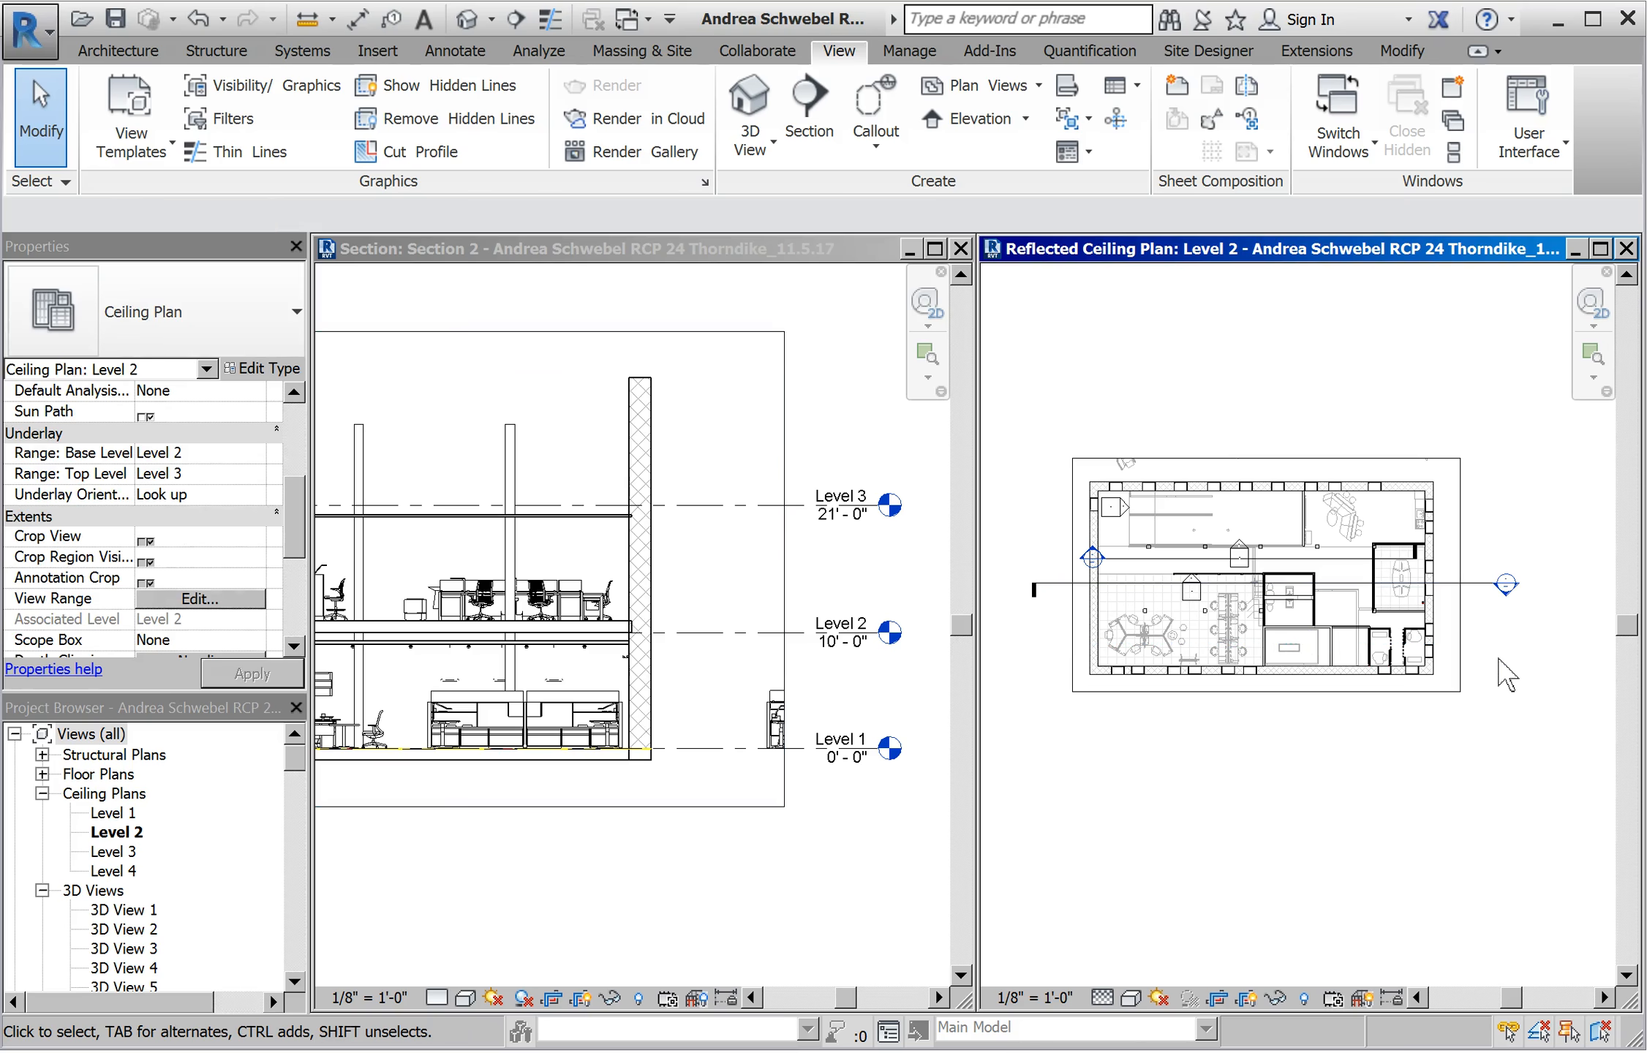
pyautogui.click(577, 509)
pyautogui.click(1161, 472)
pyautogui.click(1187, 456)
pyautogui.scroll(1, 1199, 651)
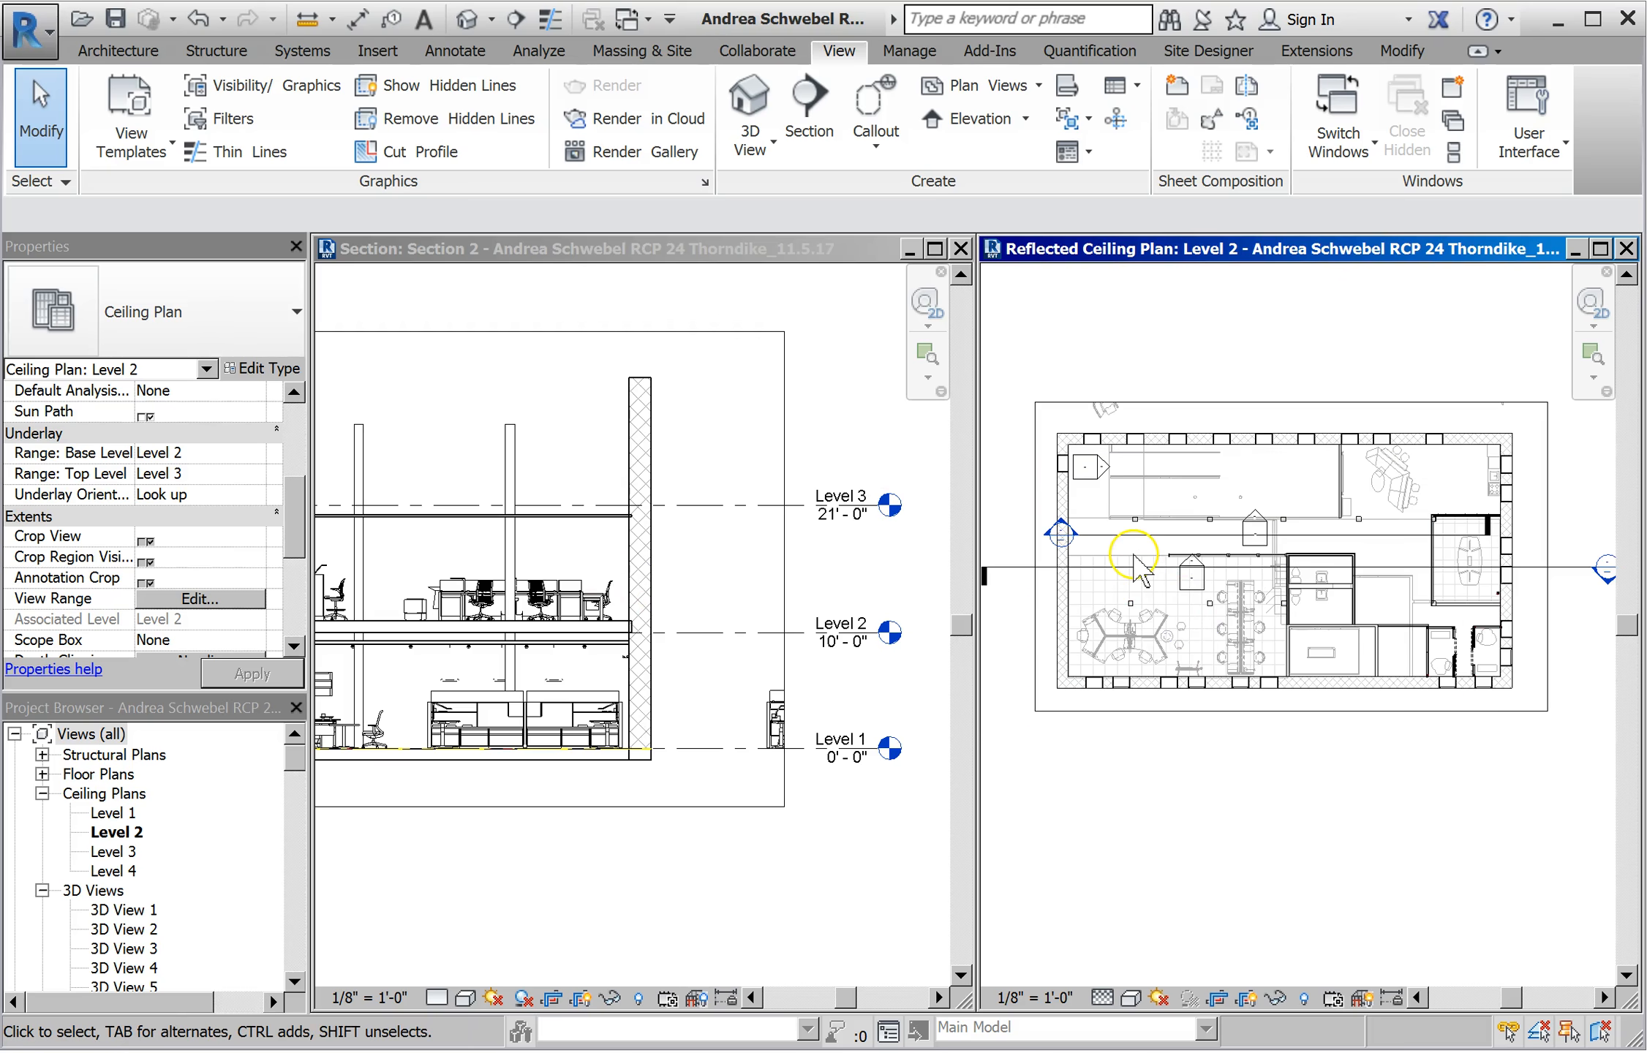
# Step: Set the Level 2 ceiling plan's underlay orientation to Look down
pyautogui.click(1035, 577)
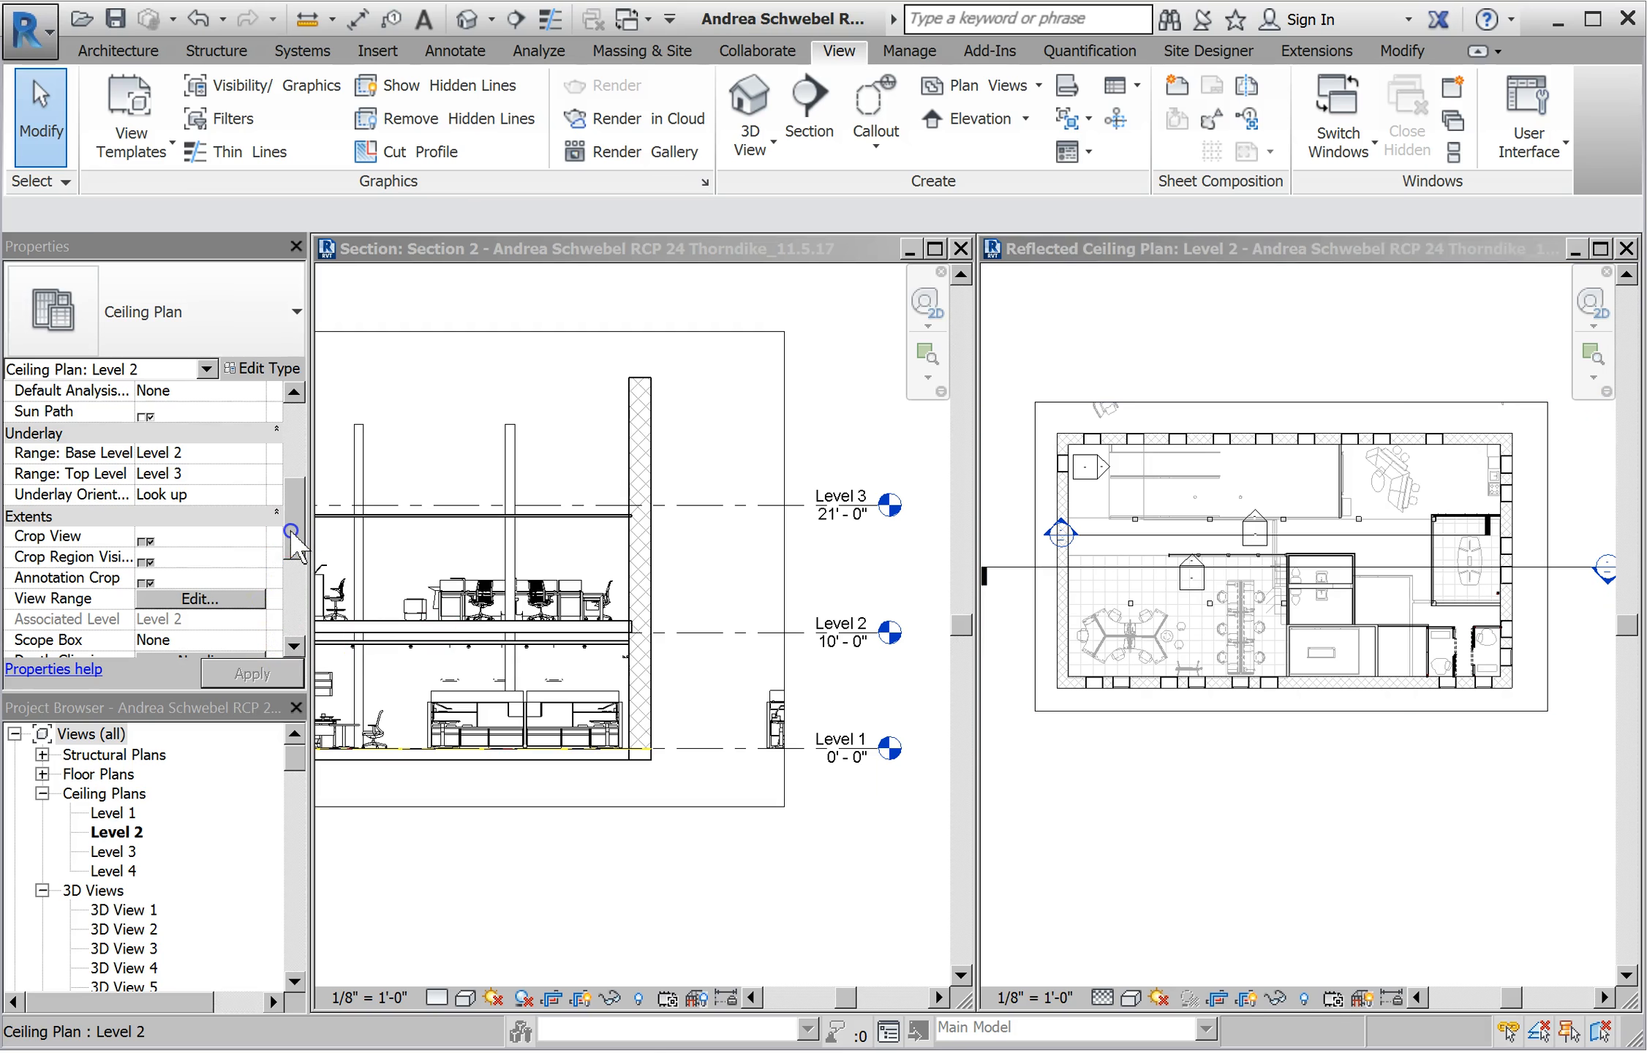
pyautogui.scroll(-1, 290, 541)
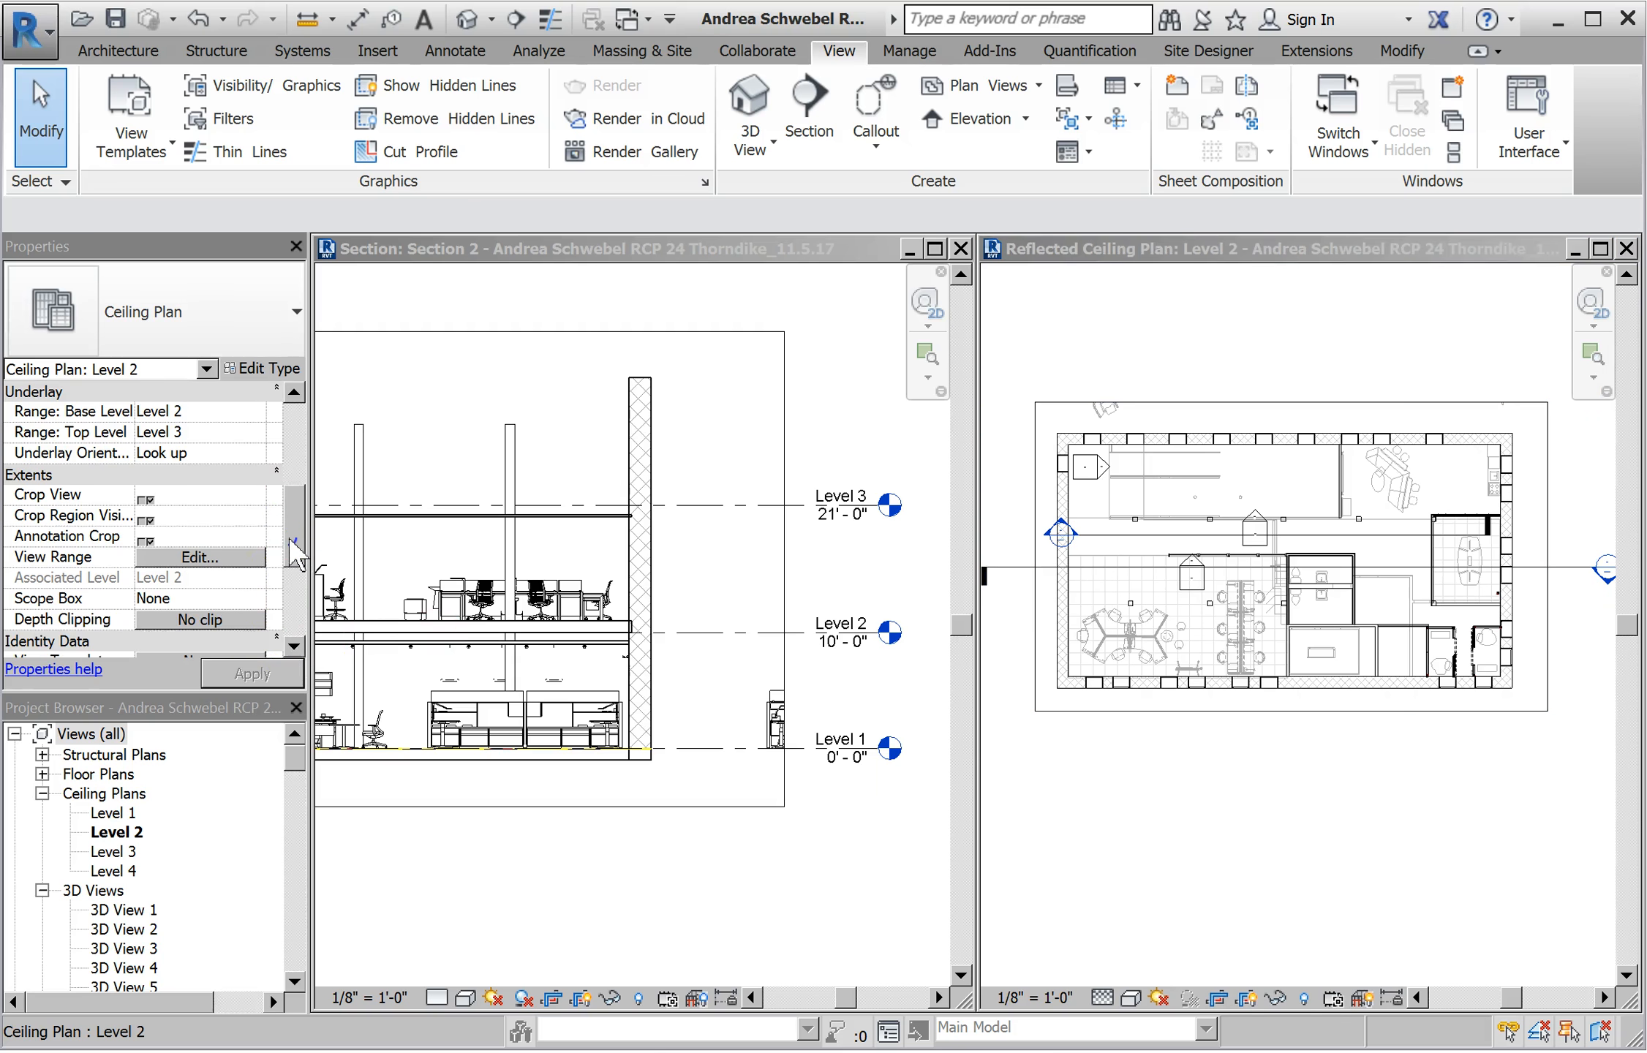
pyautogui.click(233, 455)
pyautogui.click(226, 457)
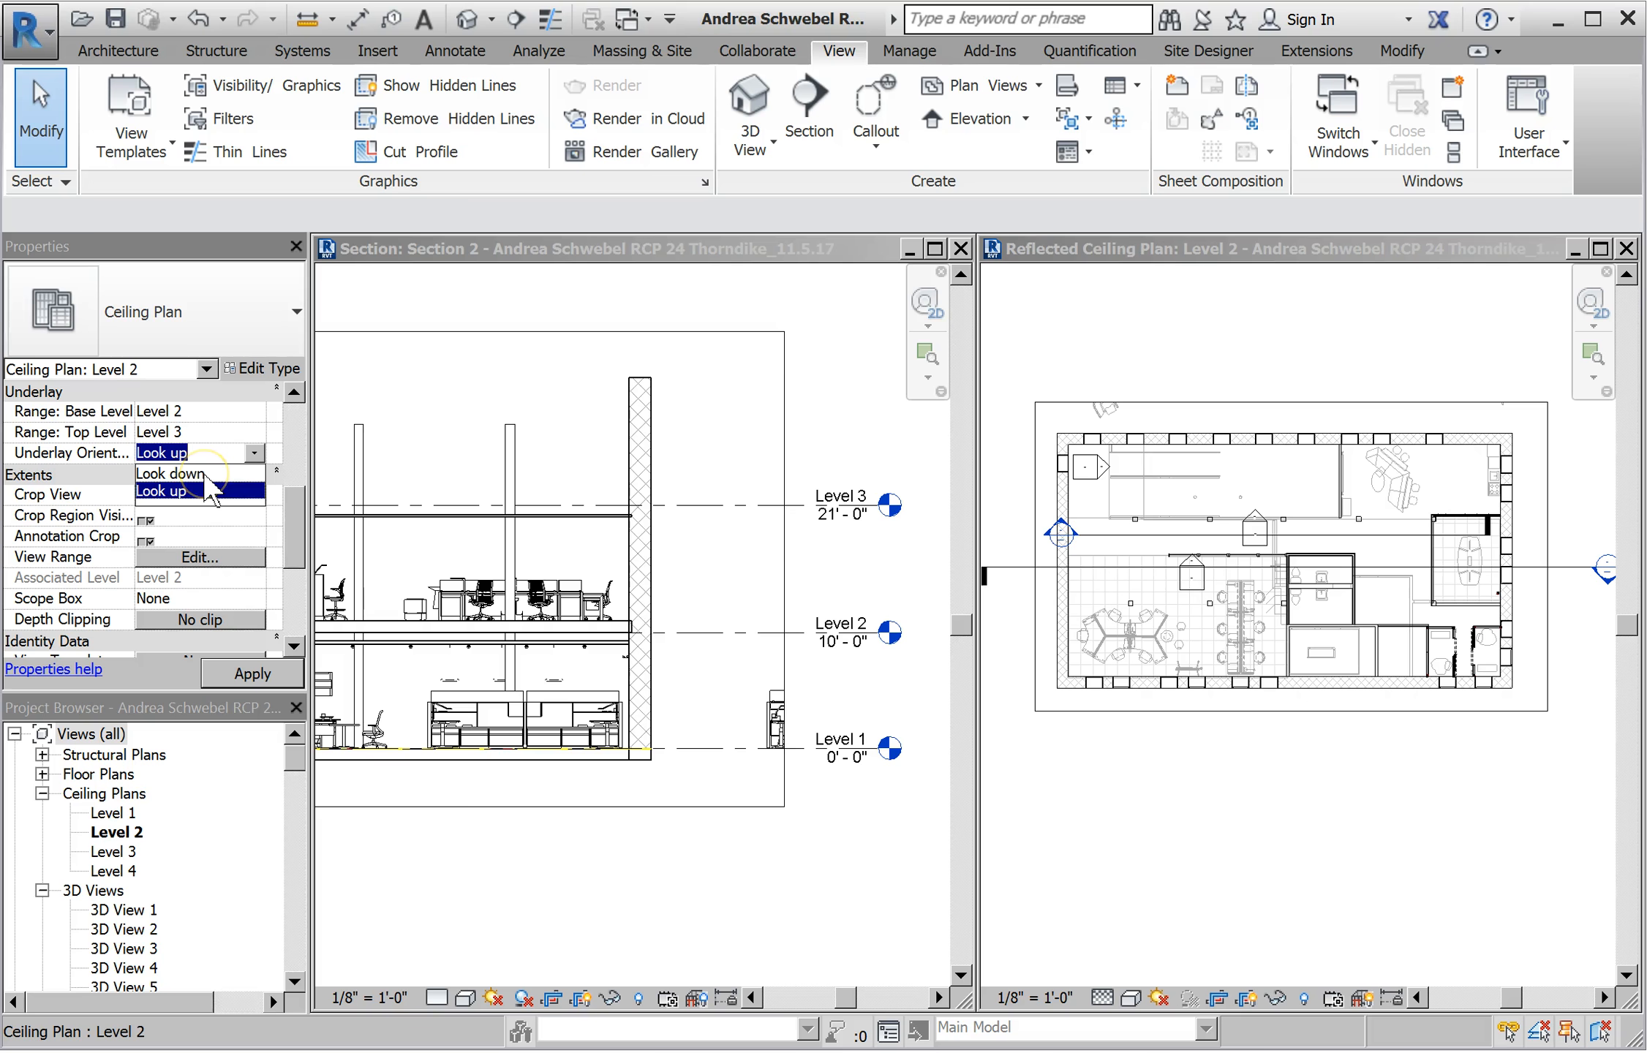
pyautogui.click(208, 473)
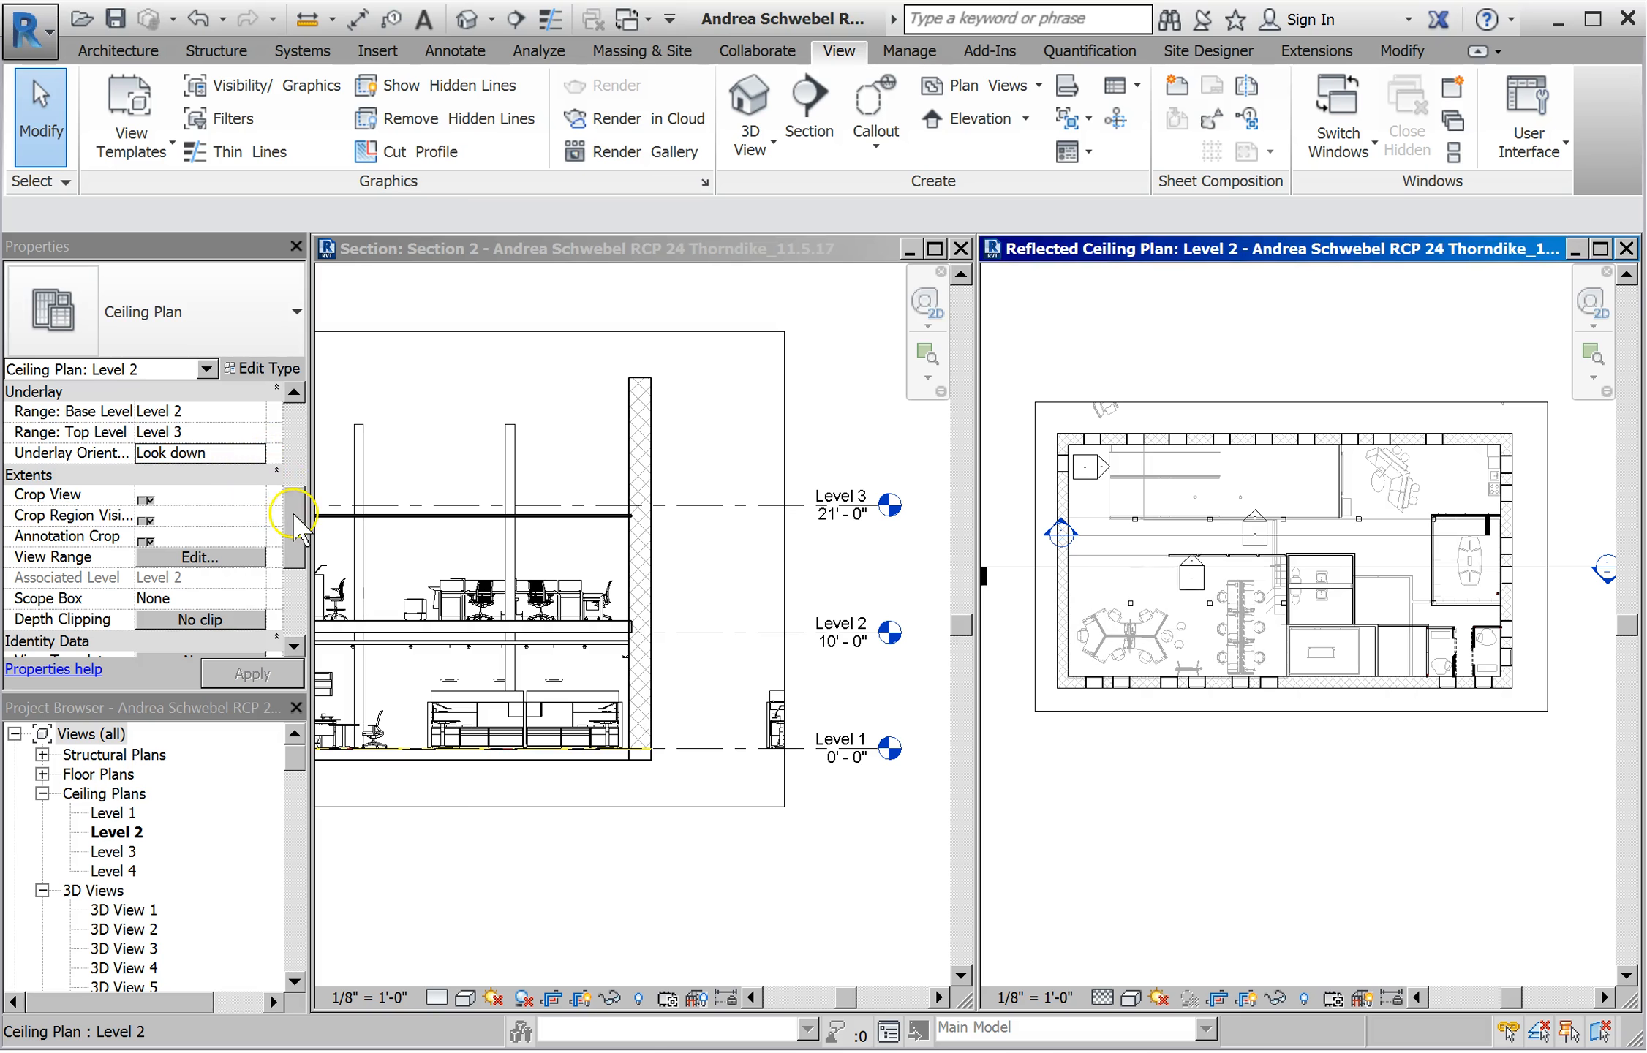
pyautogui.scroll(1, 296, 500)
pyautogui.scroll(1, 296, 500)
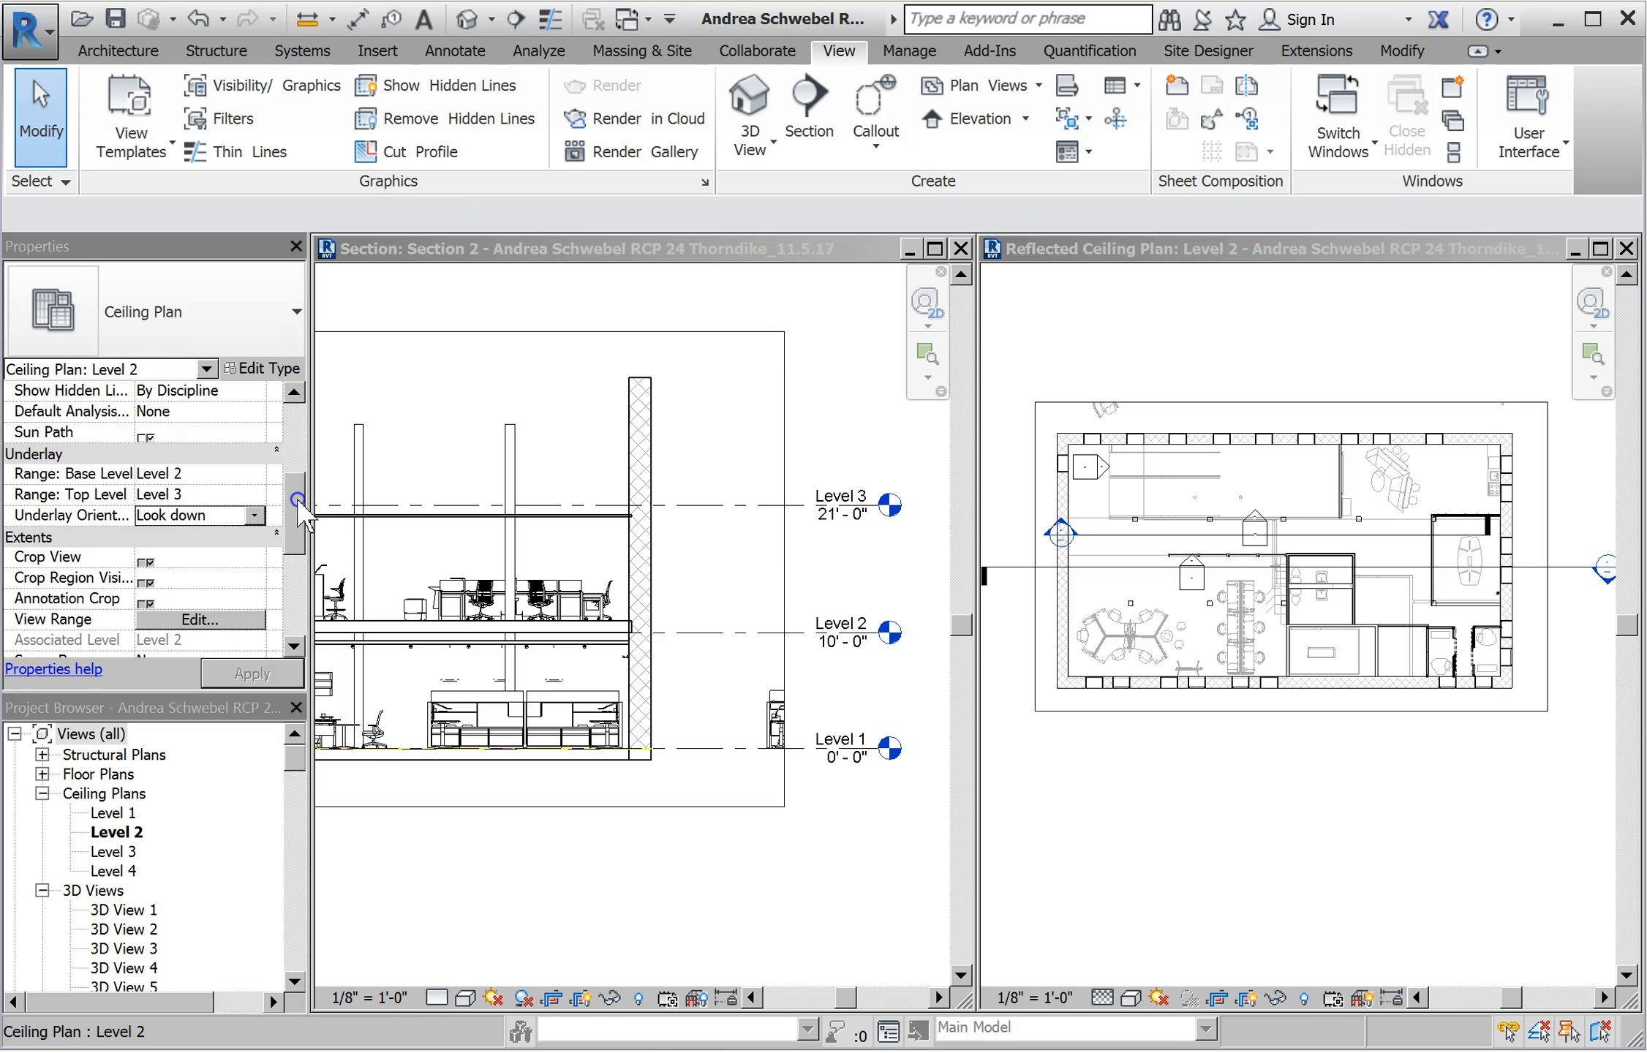
pyautogui.scroll(-3, 299, 515)
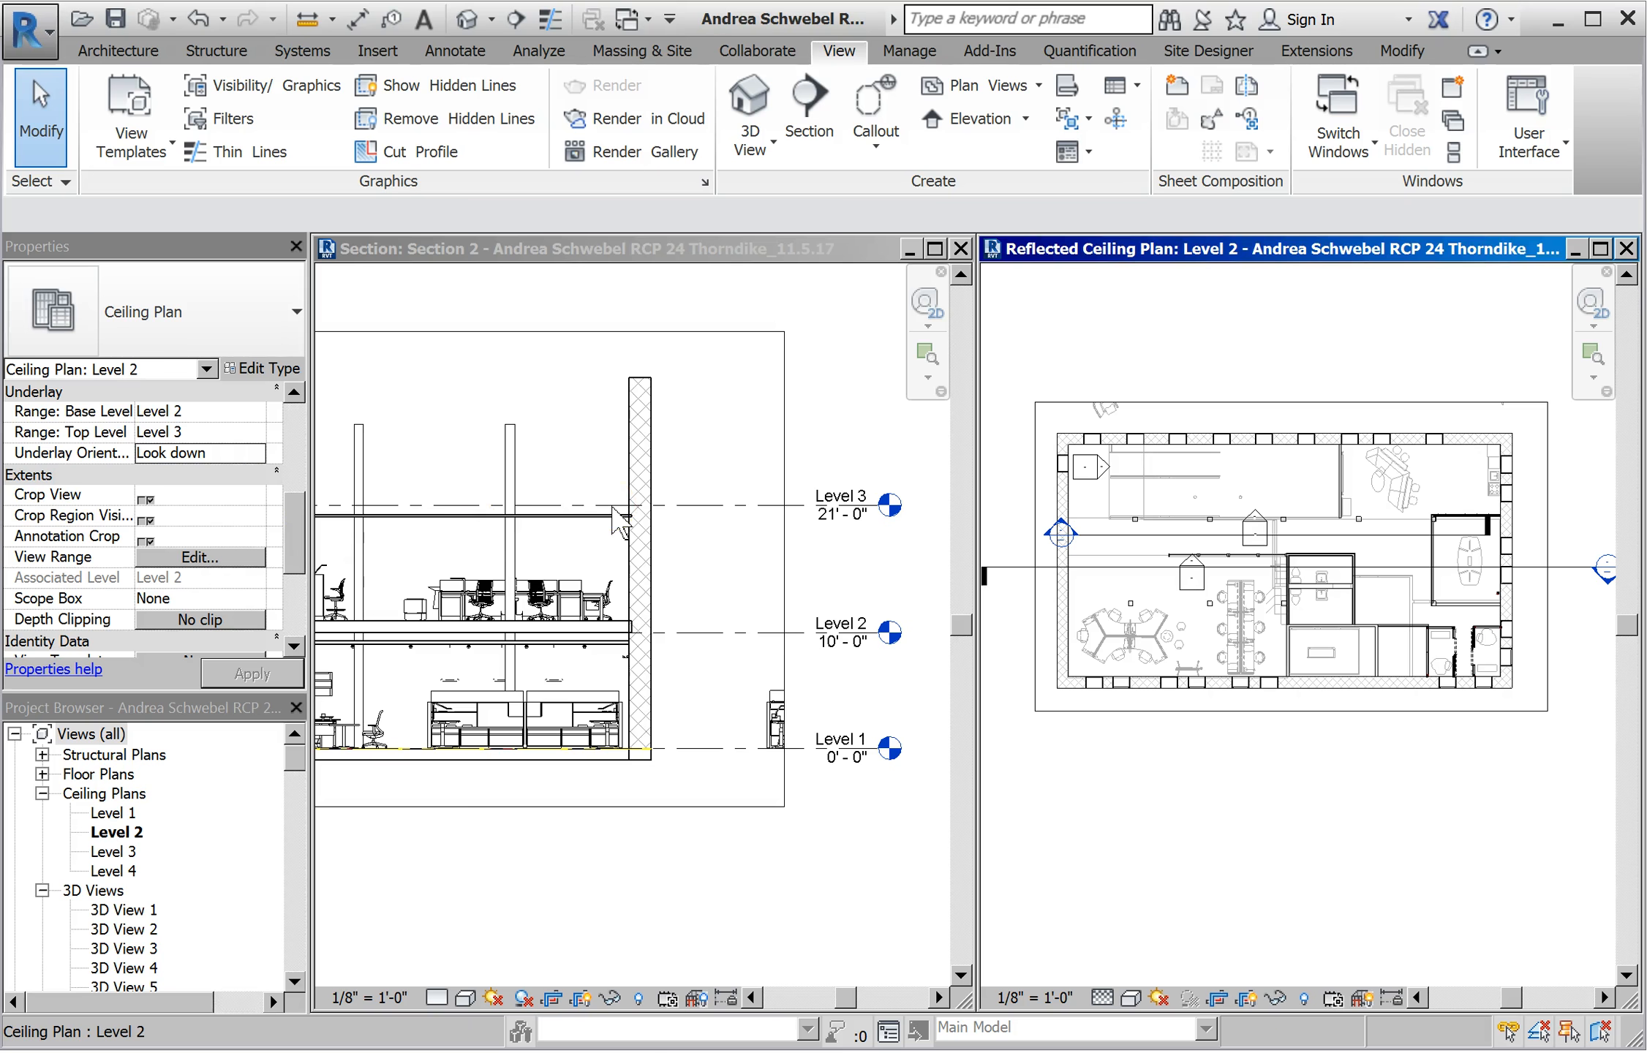
# Step: Select the upper 2' x 2' ACT ceiling in Section 2, inspect its level and height offset properties, and clear the selection
pyautogui.click(604, 508)
pyautogui.click(578, 518)
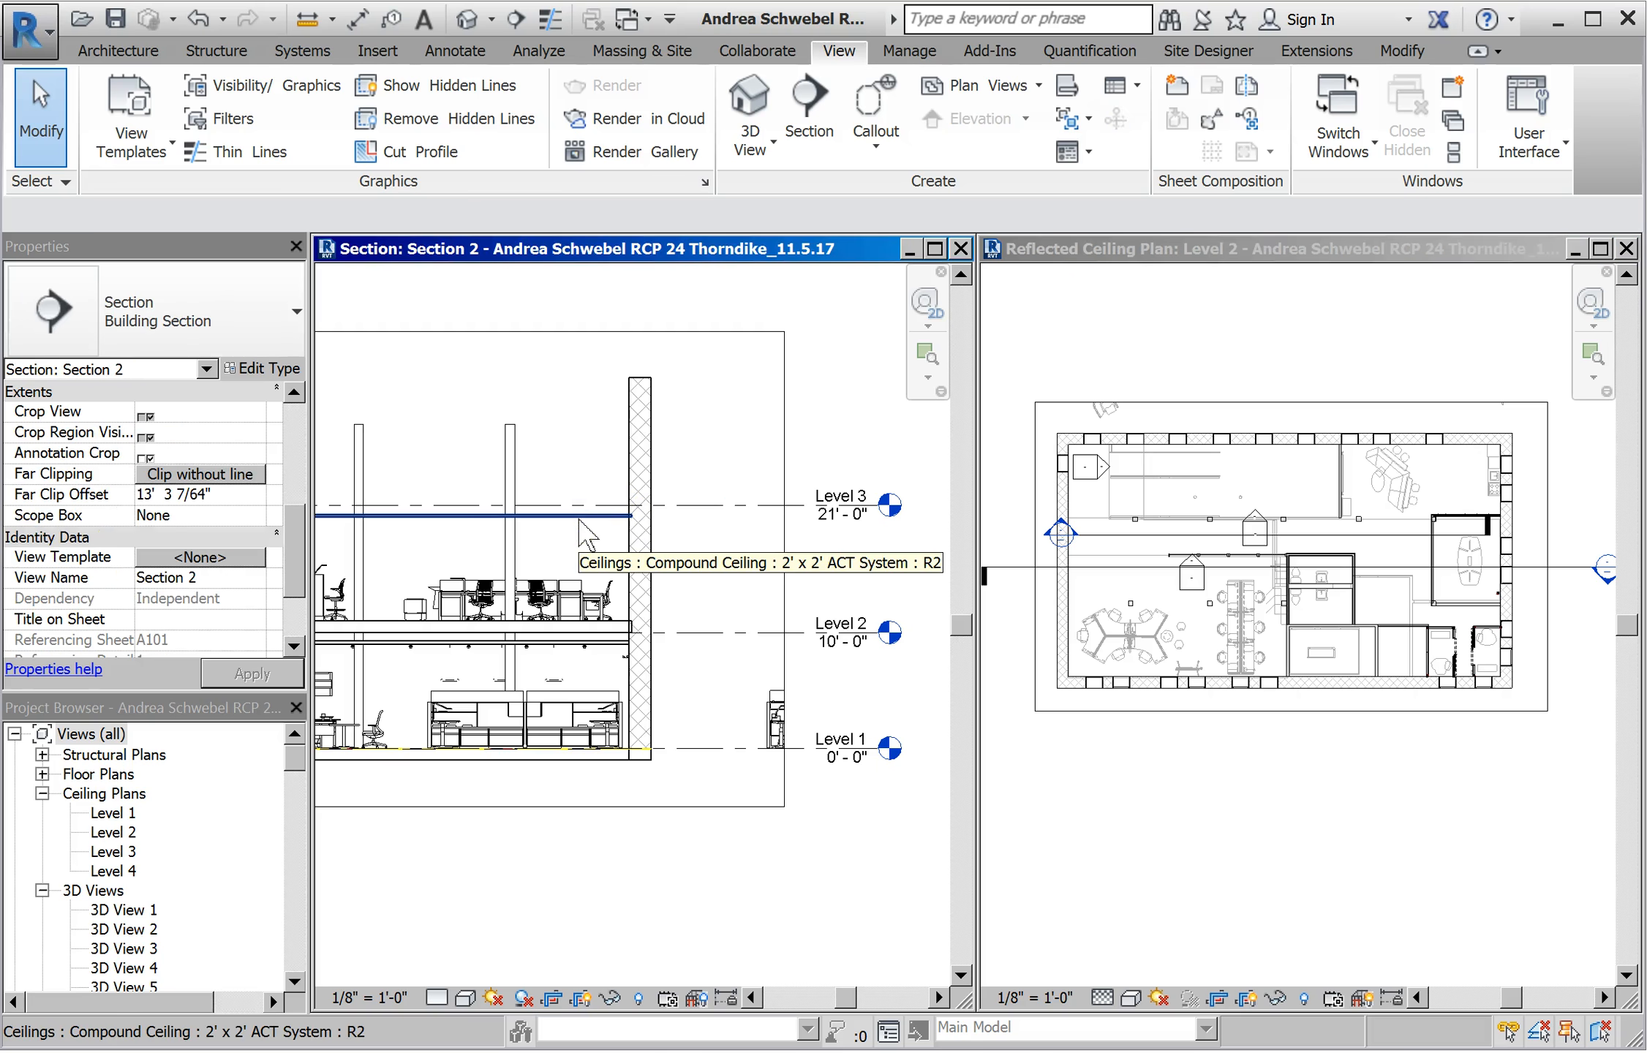
pyautogui.moveTo(295, 563)
pyautogui.mouseDown()
pyautogui.moveTo(301, 442)
pyautogui.moveTo(296, 582)
pyautogui.mouseUp()
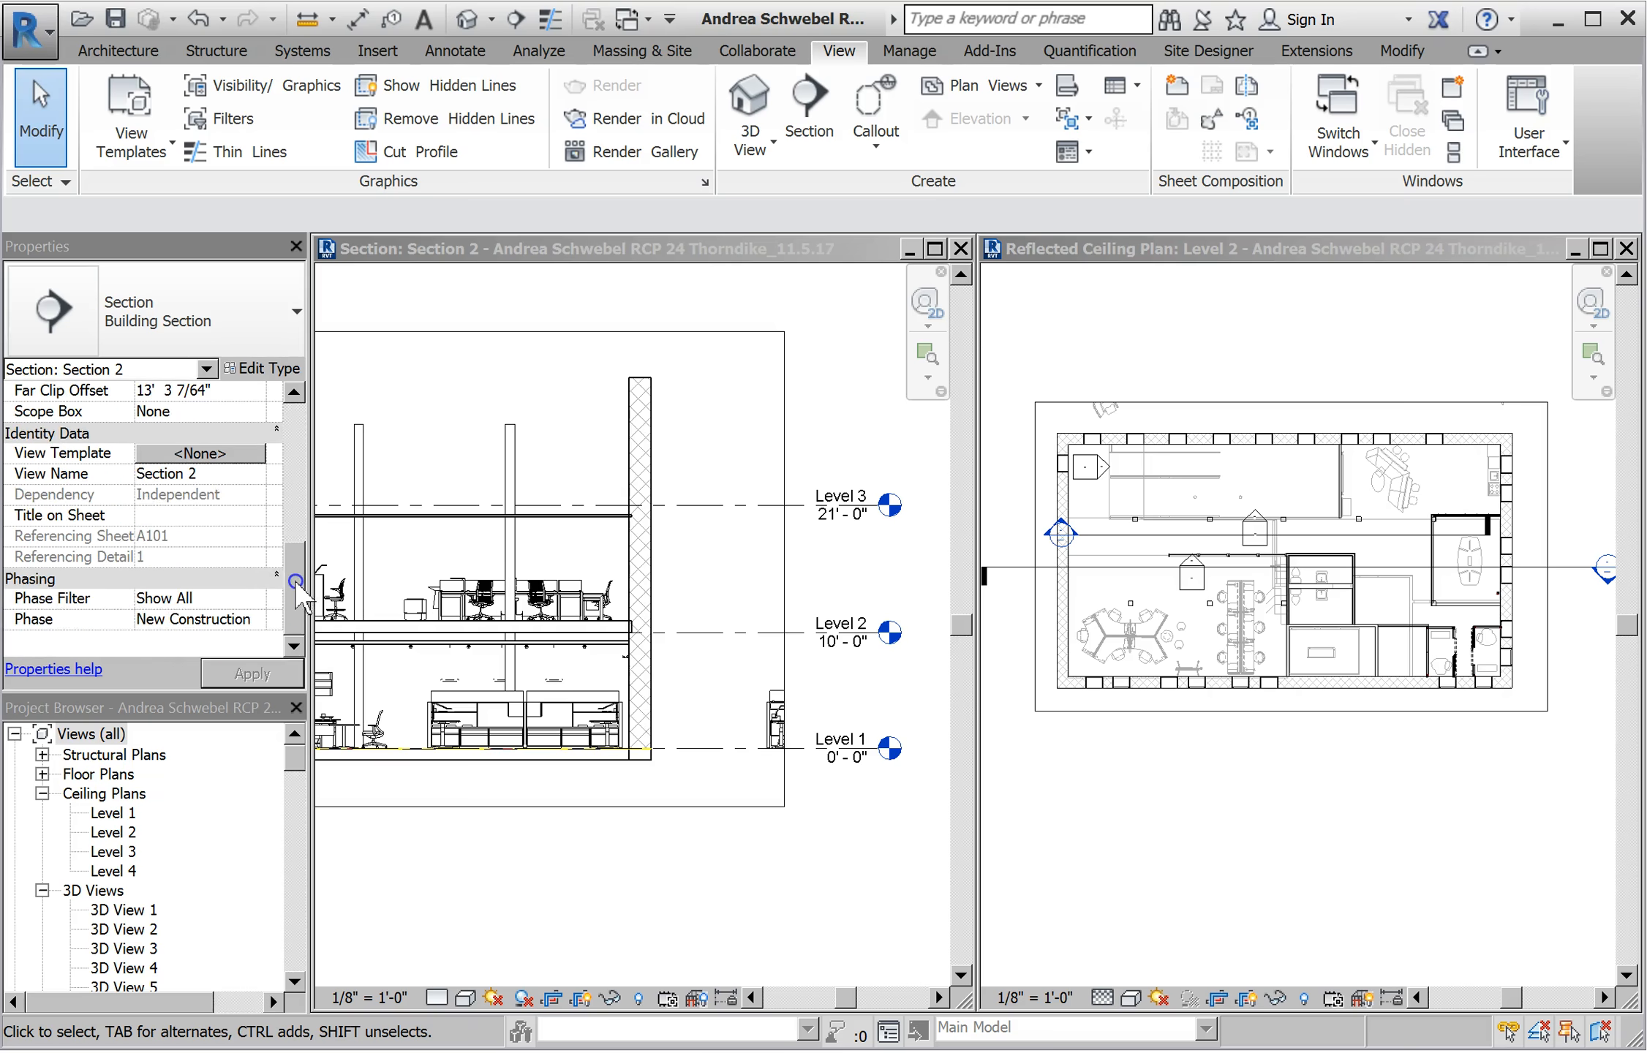
pyautogui.click(532, 519)
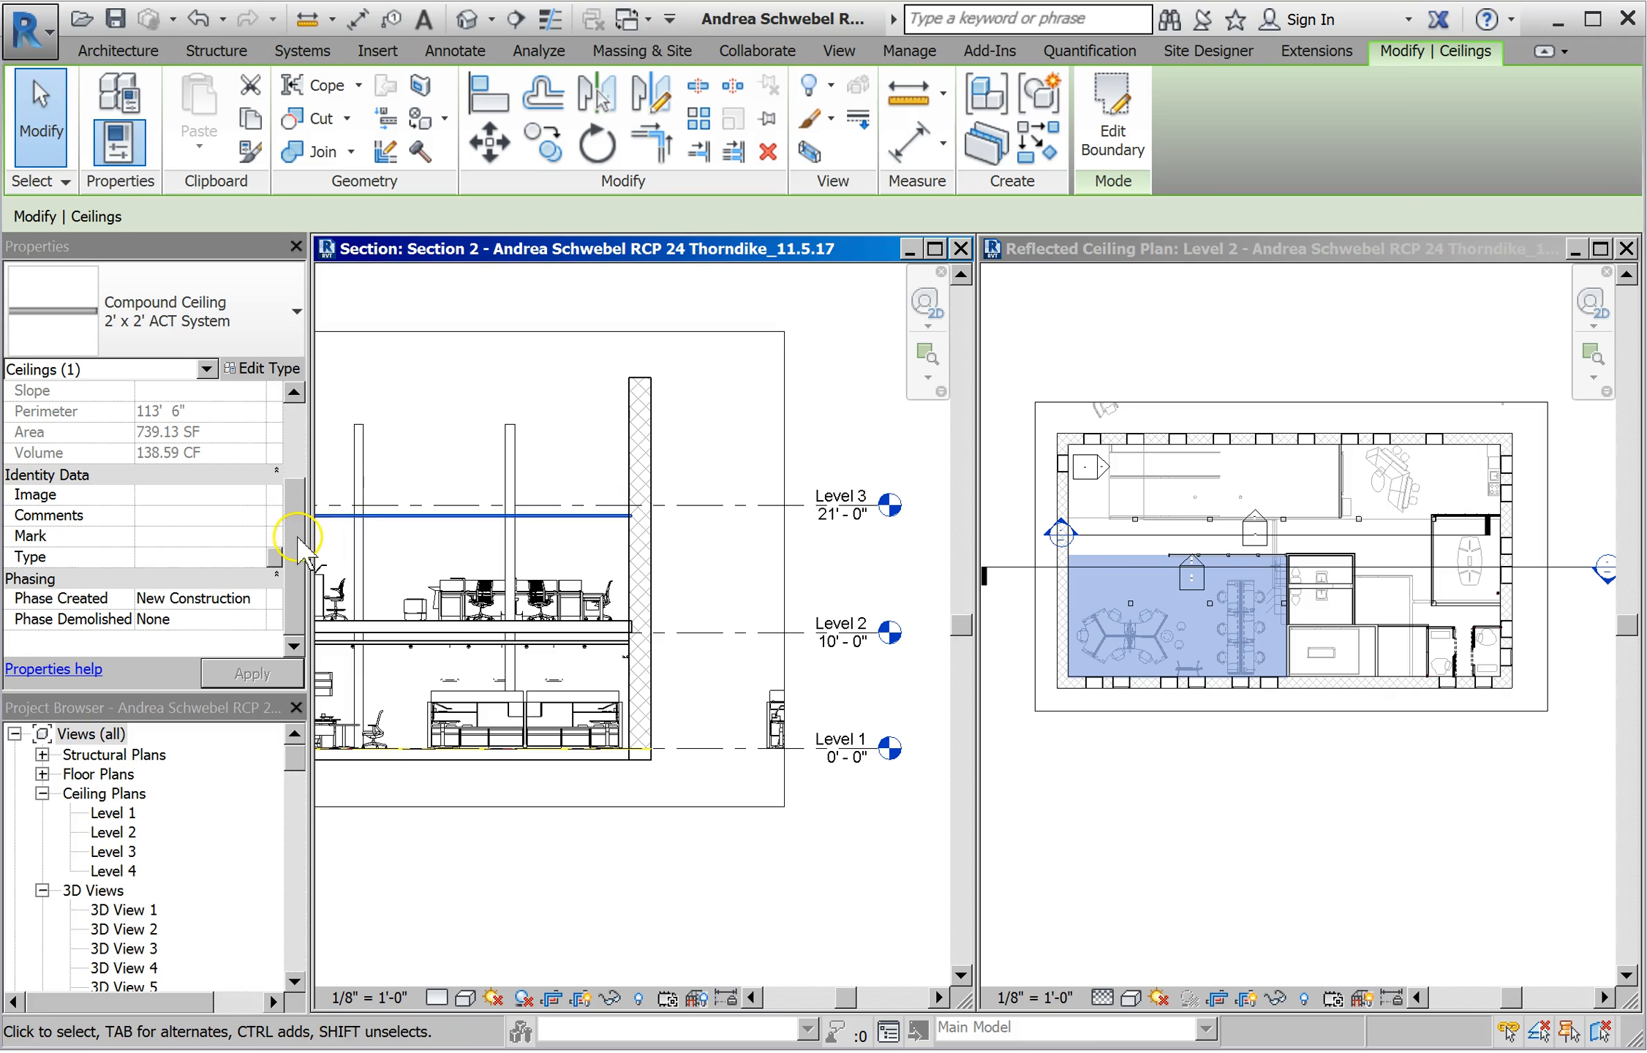
pyautogui.moveTo(299, 537); pyautogui.dragTo(304, 463)
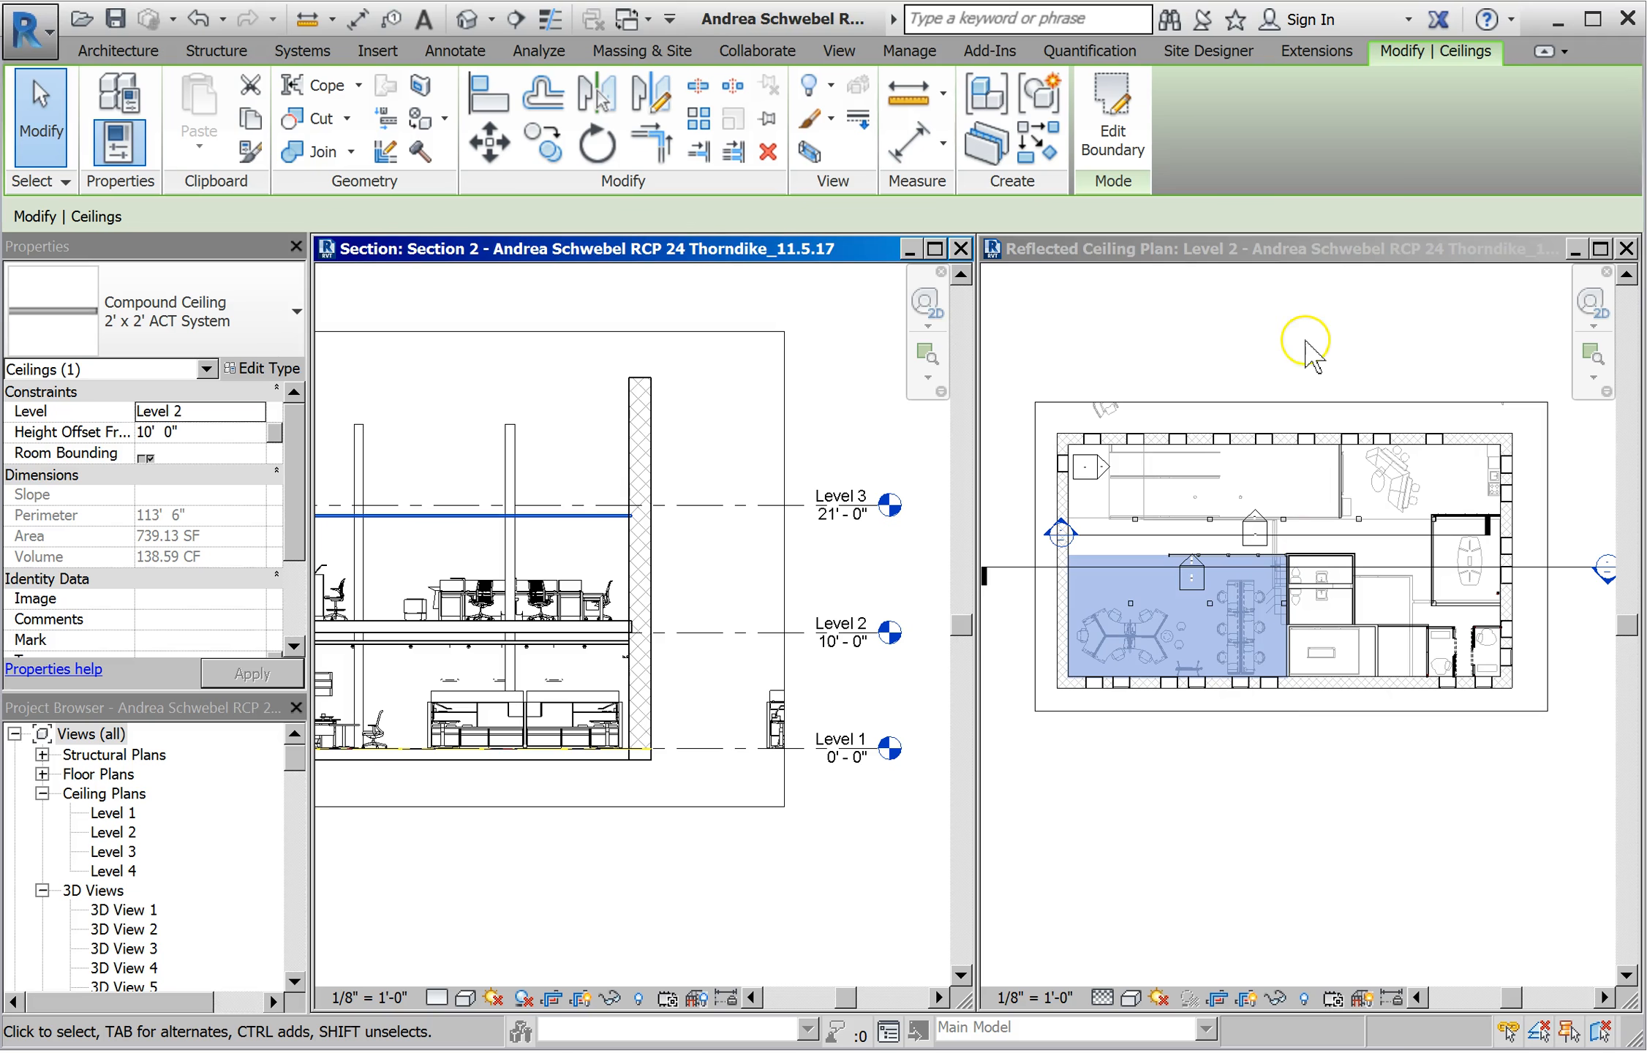
pyautogui.click(1249, 338)
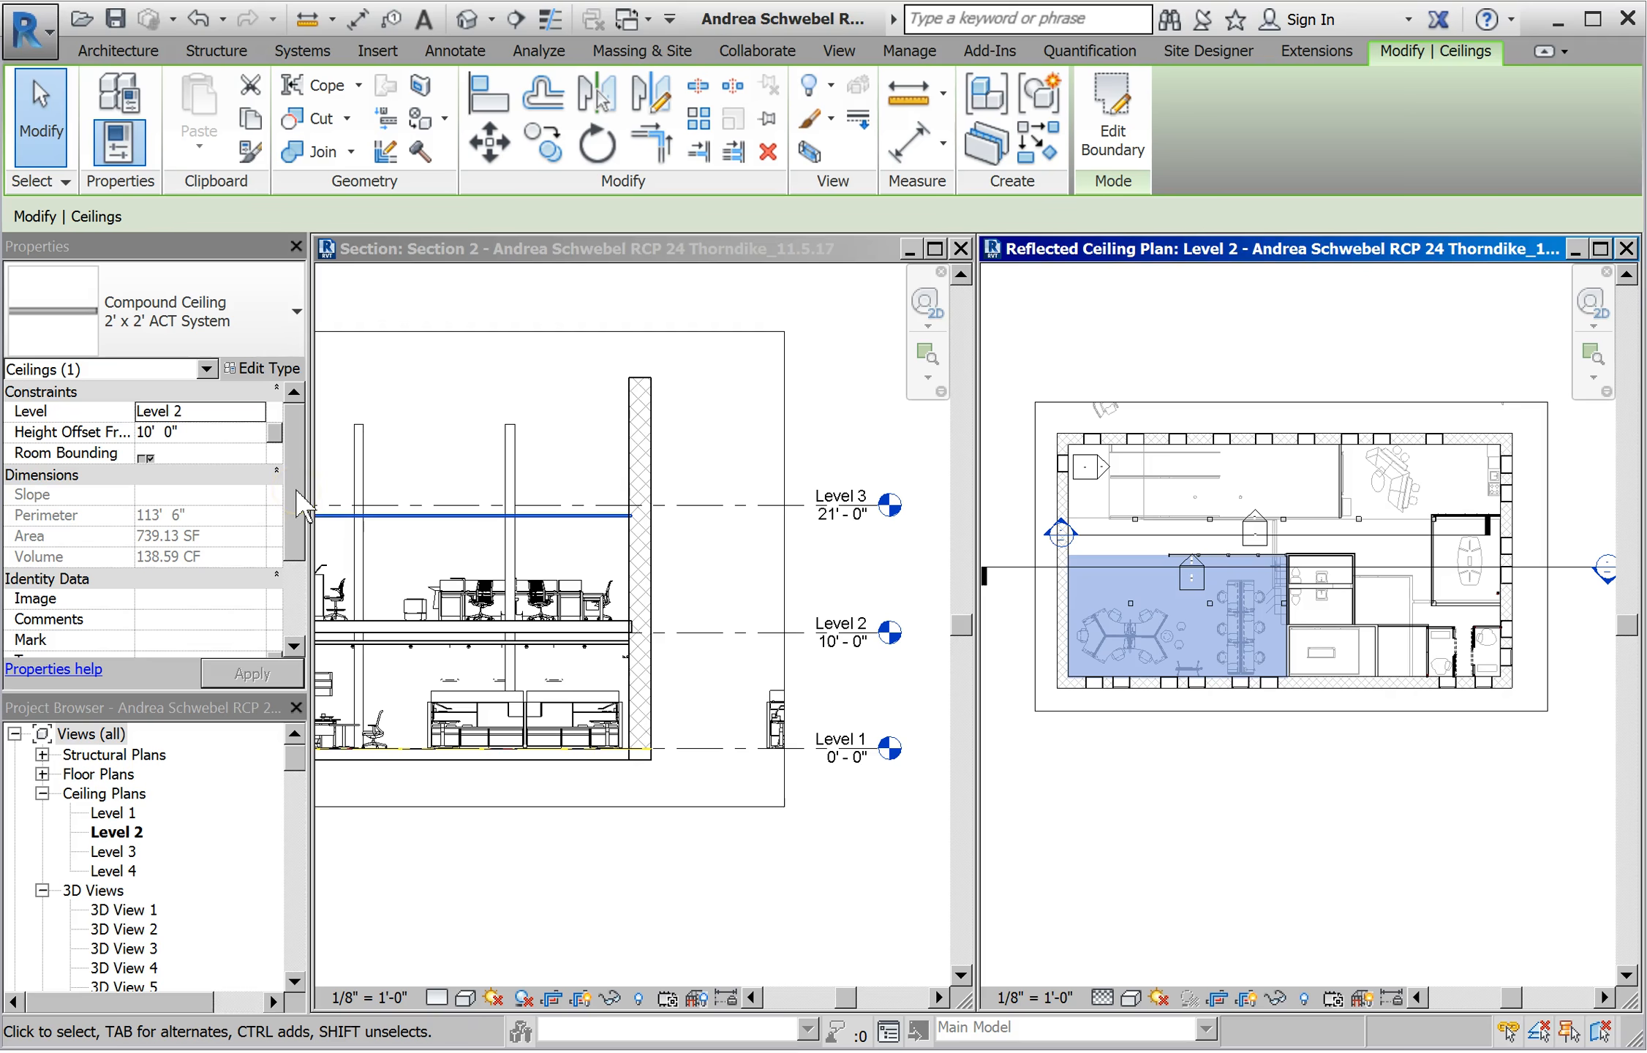
pyautogui.scroll(-1, 294, 524)
pyautogui.scroll(-3, 294, 525)
pyautogui.click(1135, 825)
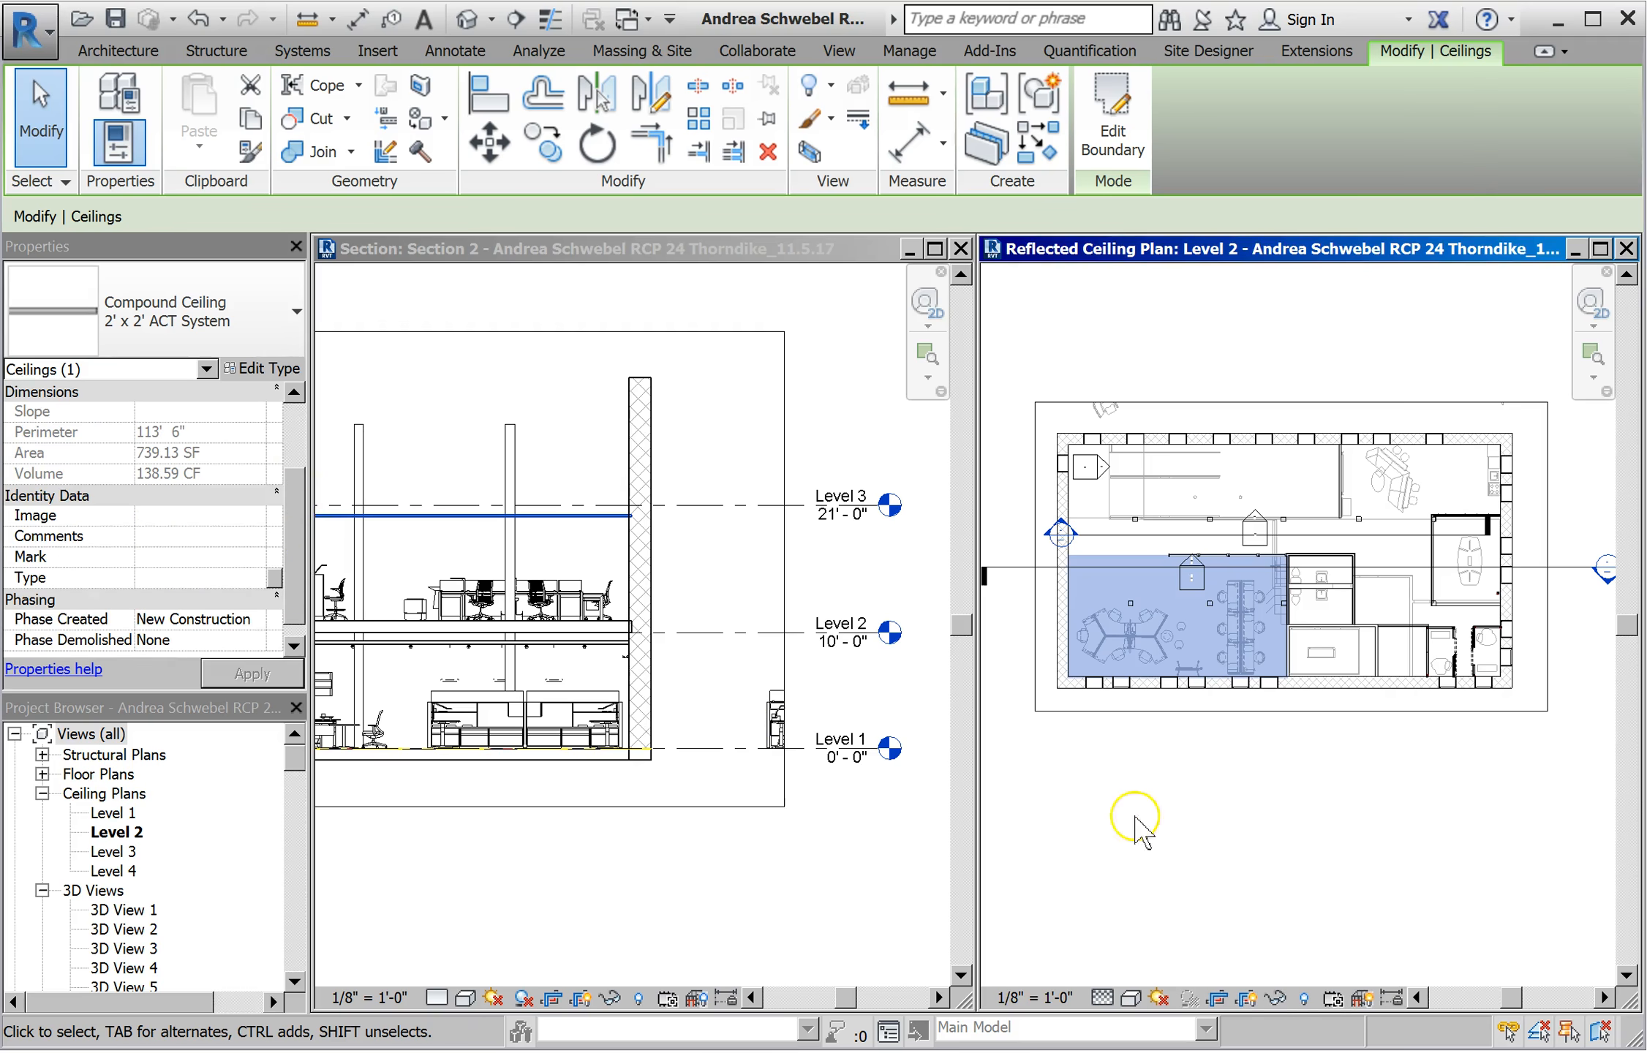
pyautogui.click(1230, 847)
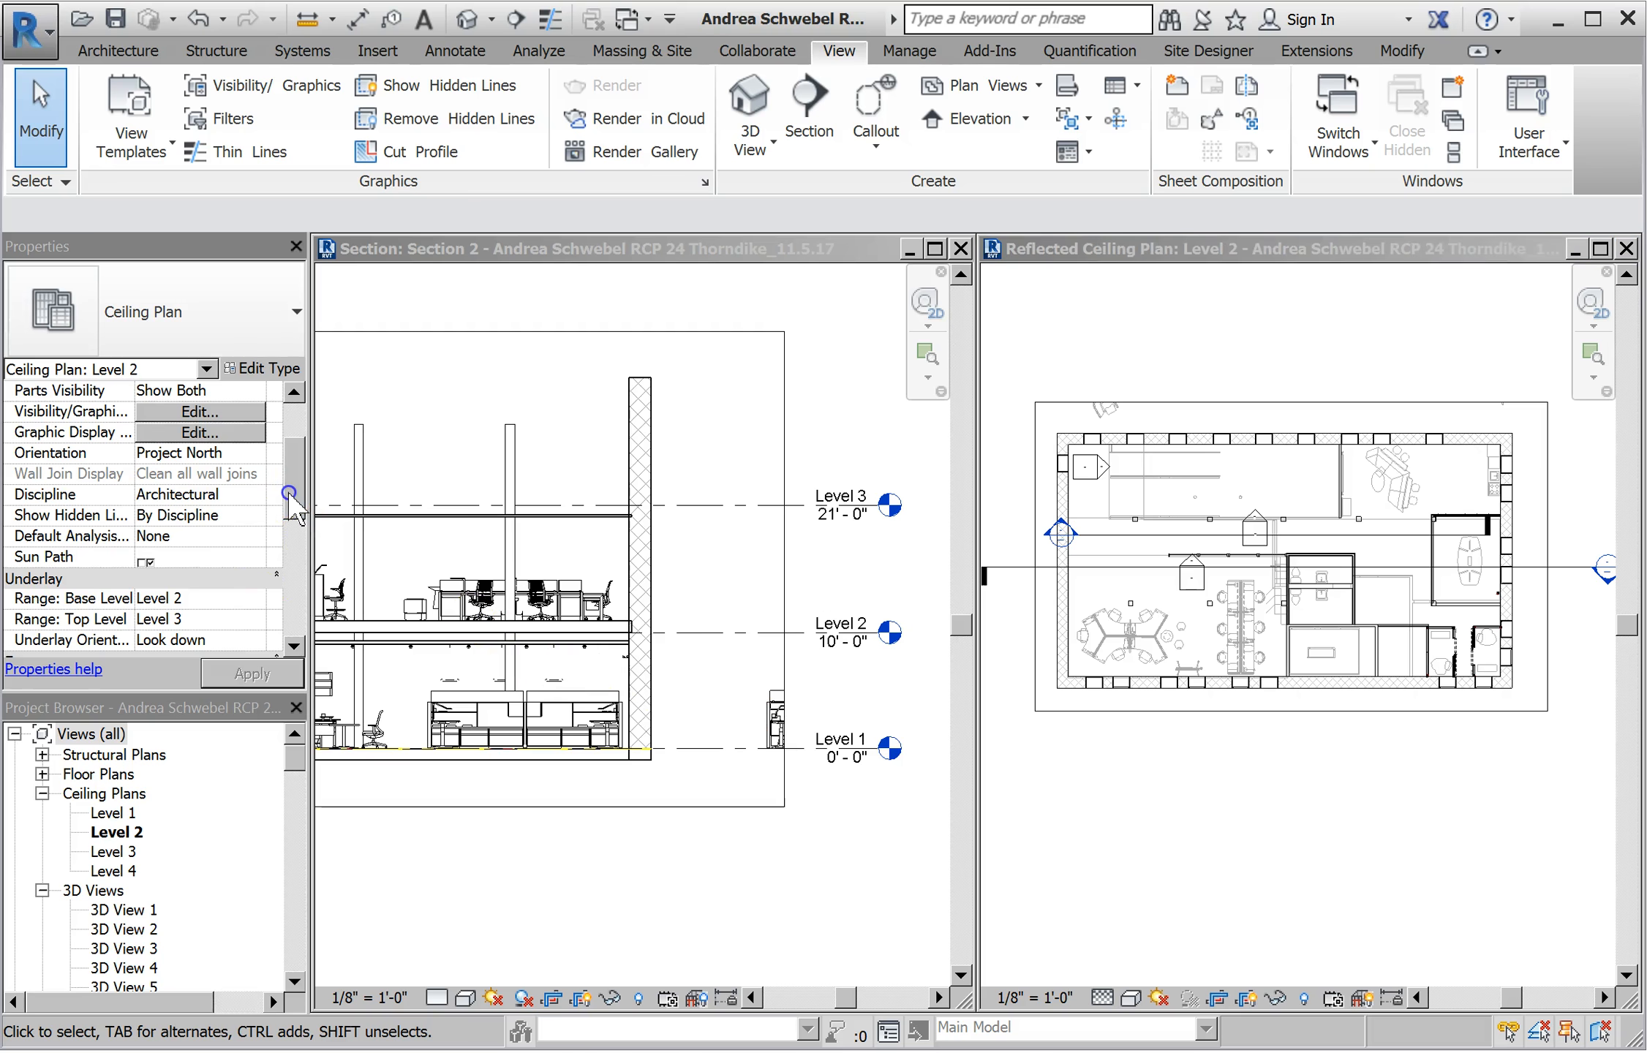
# Step: Review the Level 2 ceiling plan's View Range settings and close them without changes
pyautogui.scroll(2, 293, 486)
pyautogui.moveTo(292, 471); pyautogui.dragTo(294, 509)
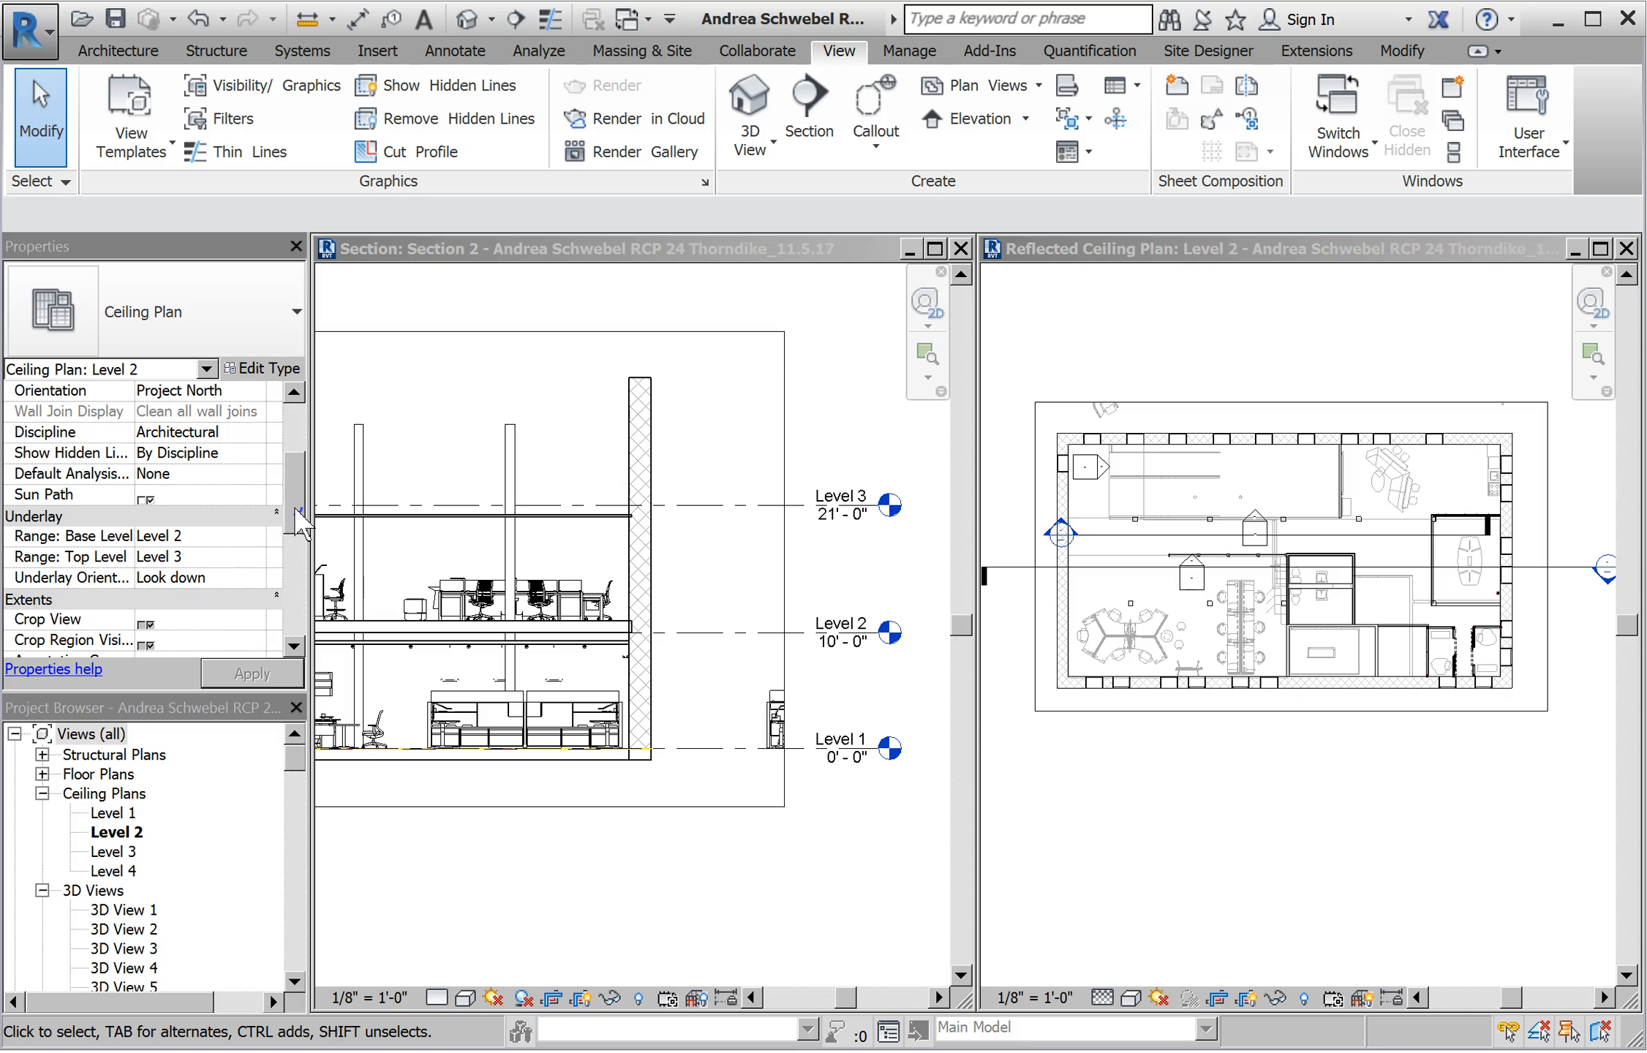
pyautogui.scroll(-2, 300, 523)
pyautogui.click(219, 557)
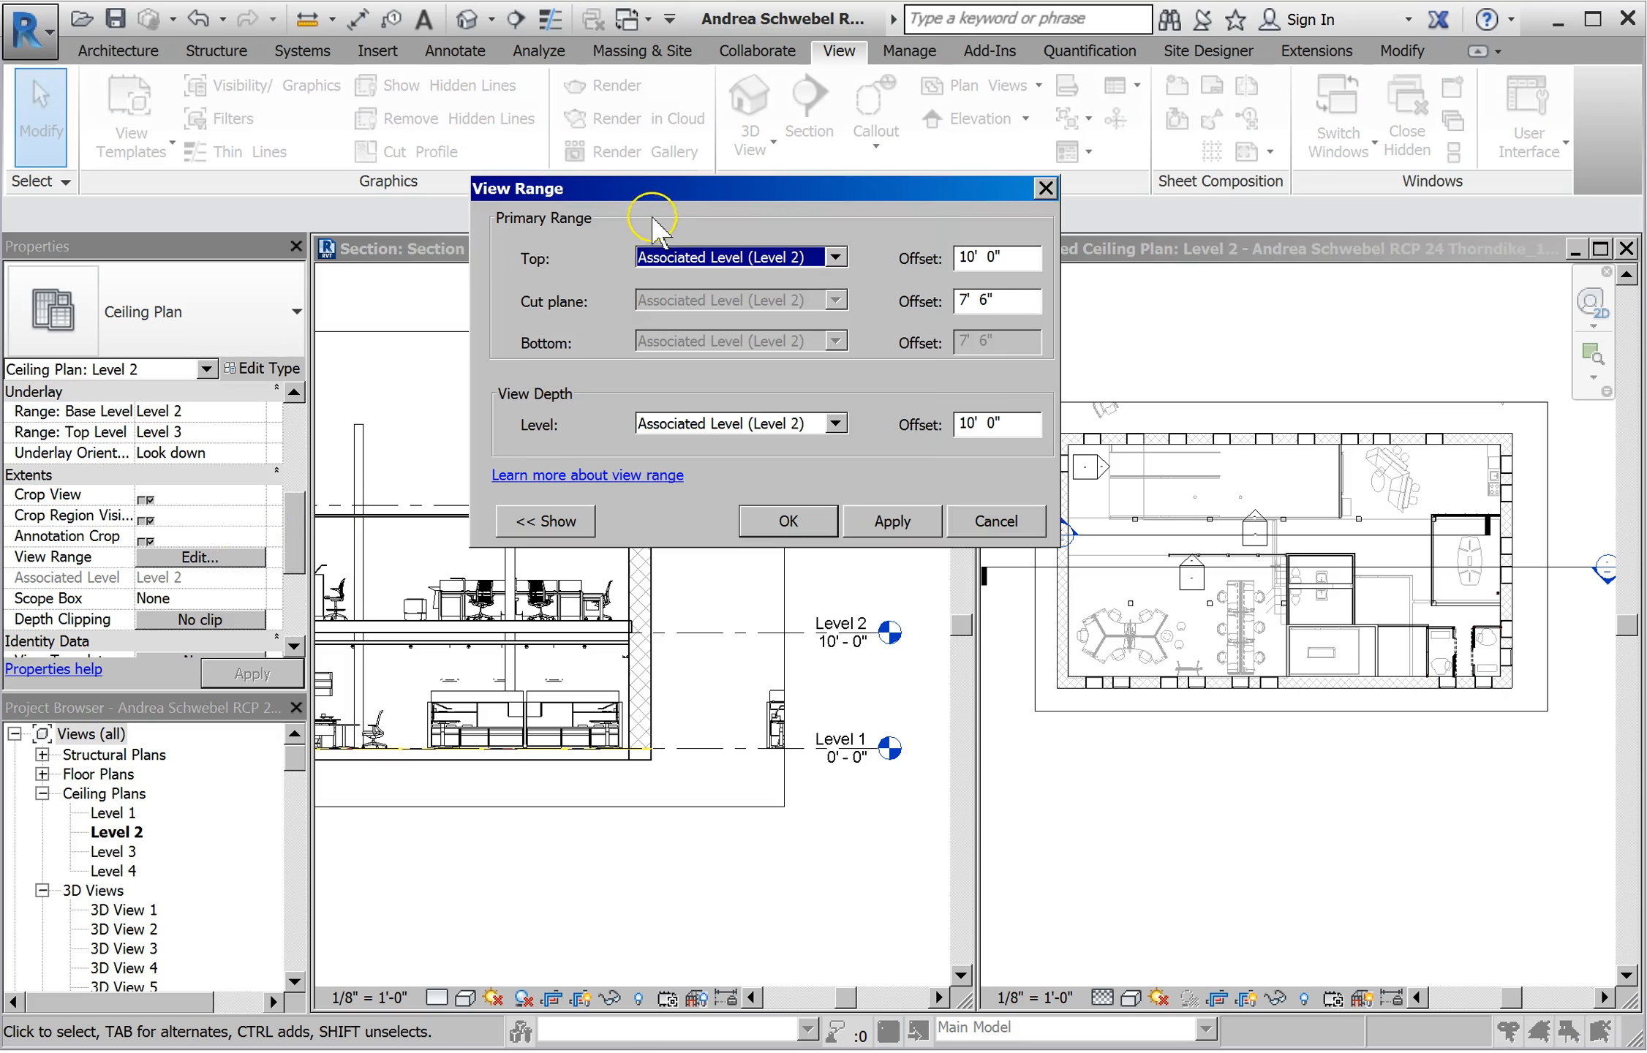
pyautogui.moveTo(665, 192); pyautogui.dragTo(438, 166)
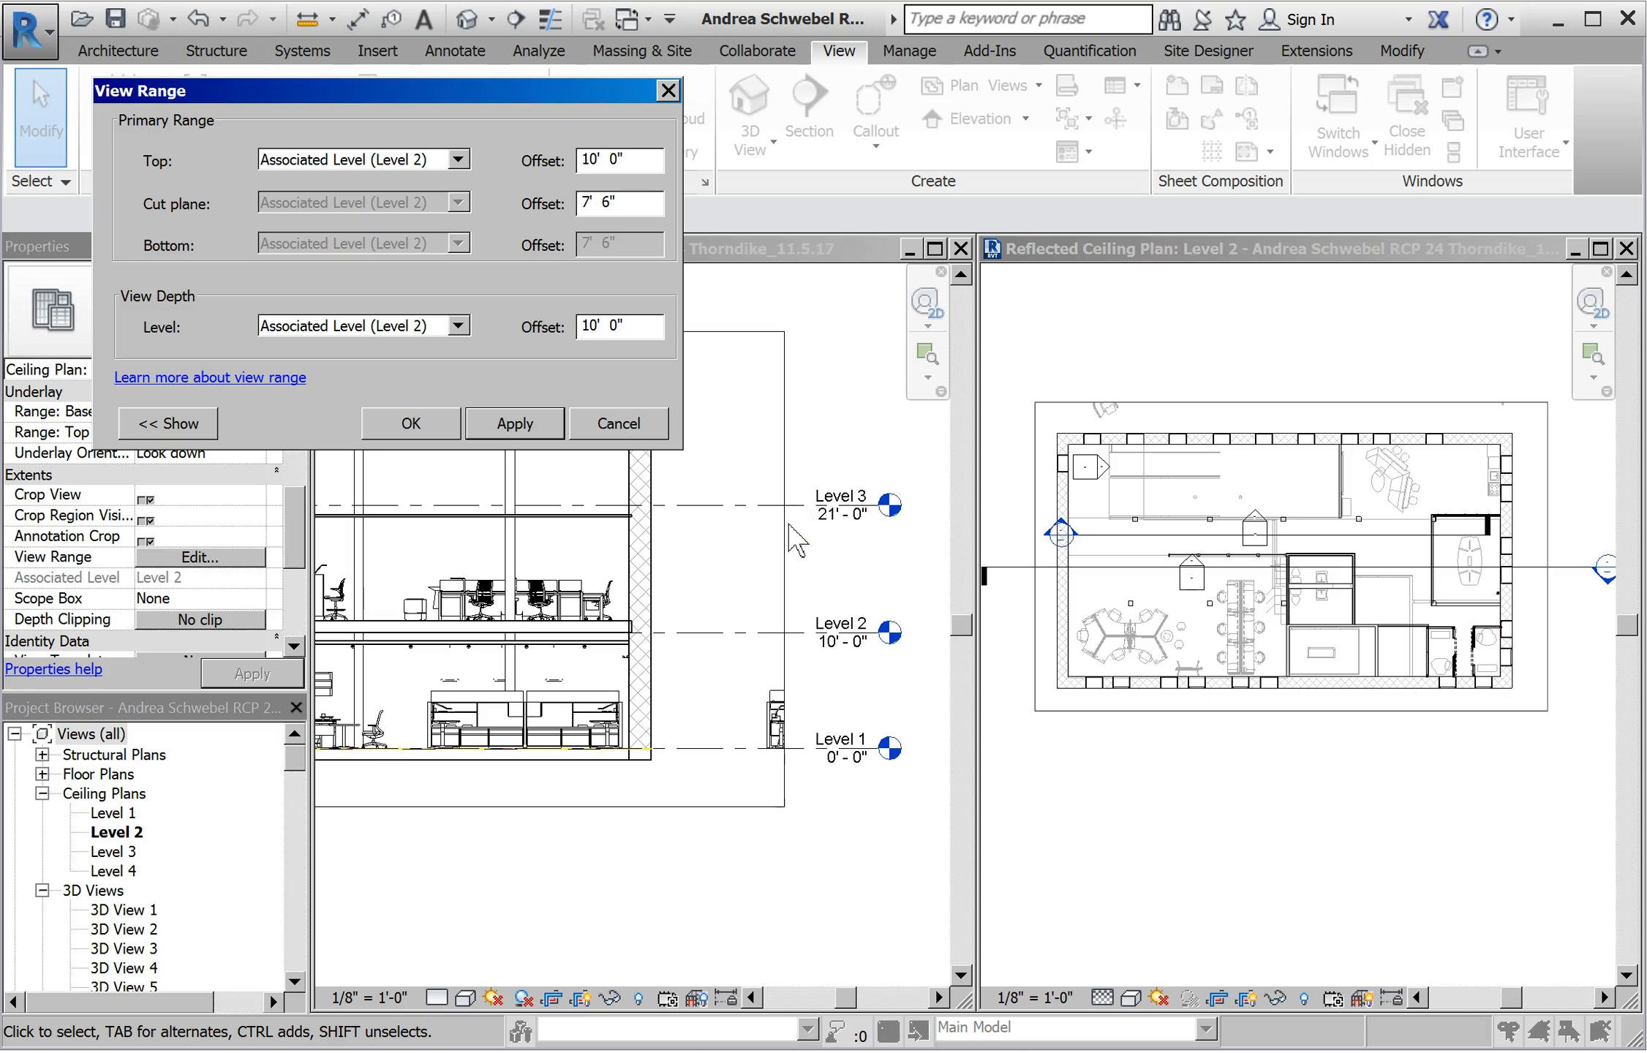
pyautogui.click(626, 432)
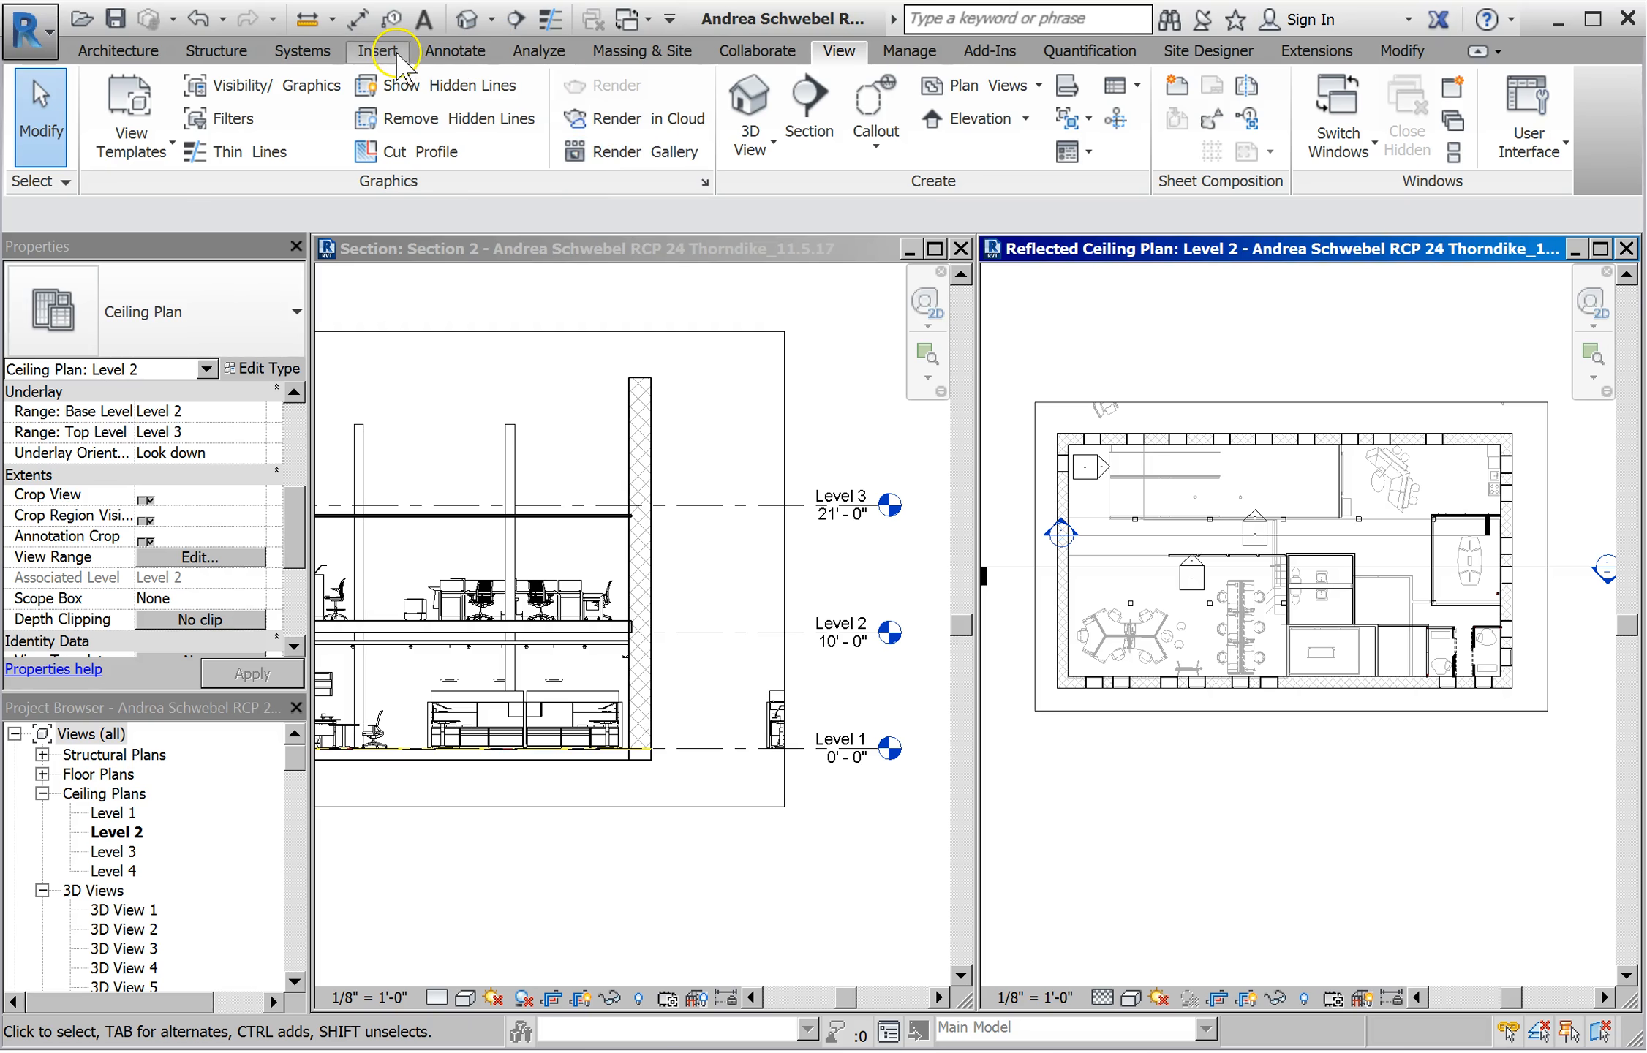
# Step: Draw a horizontal detail line in the Lines style just below Level 3 in Section 2, from the crop edge to the exterior wall
pyautogui.click(455, 52)
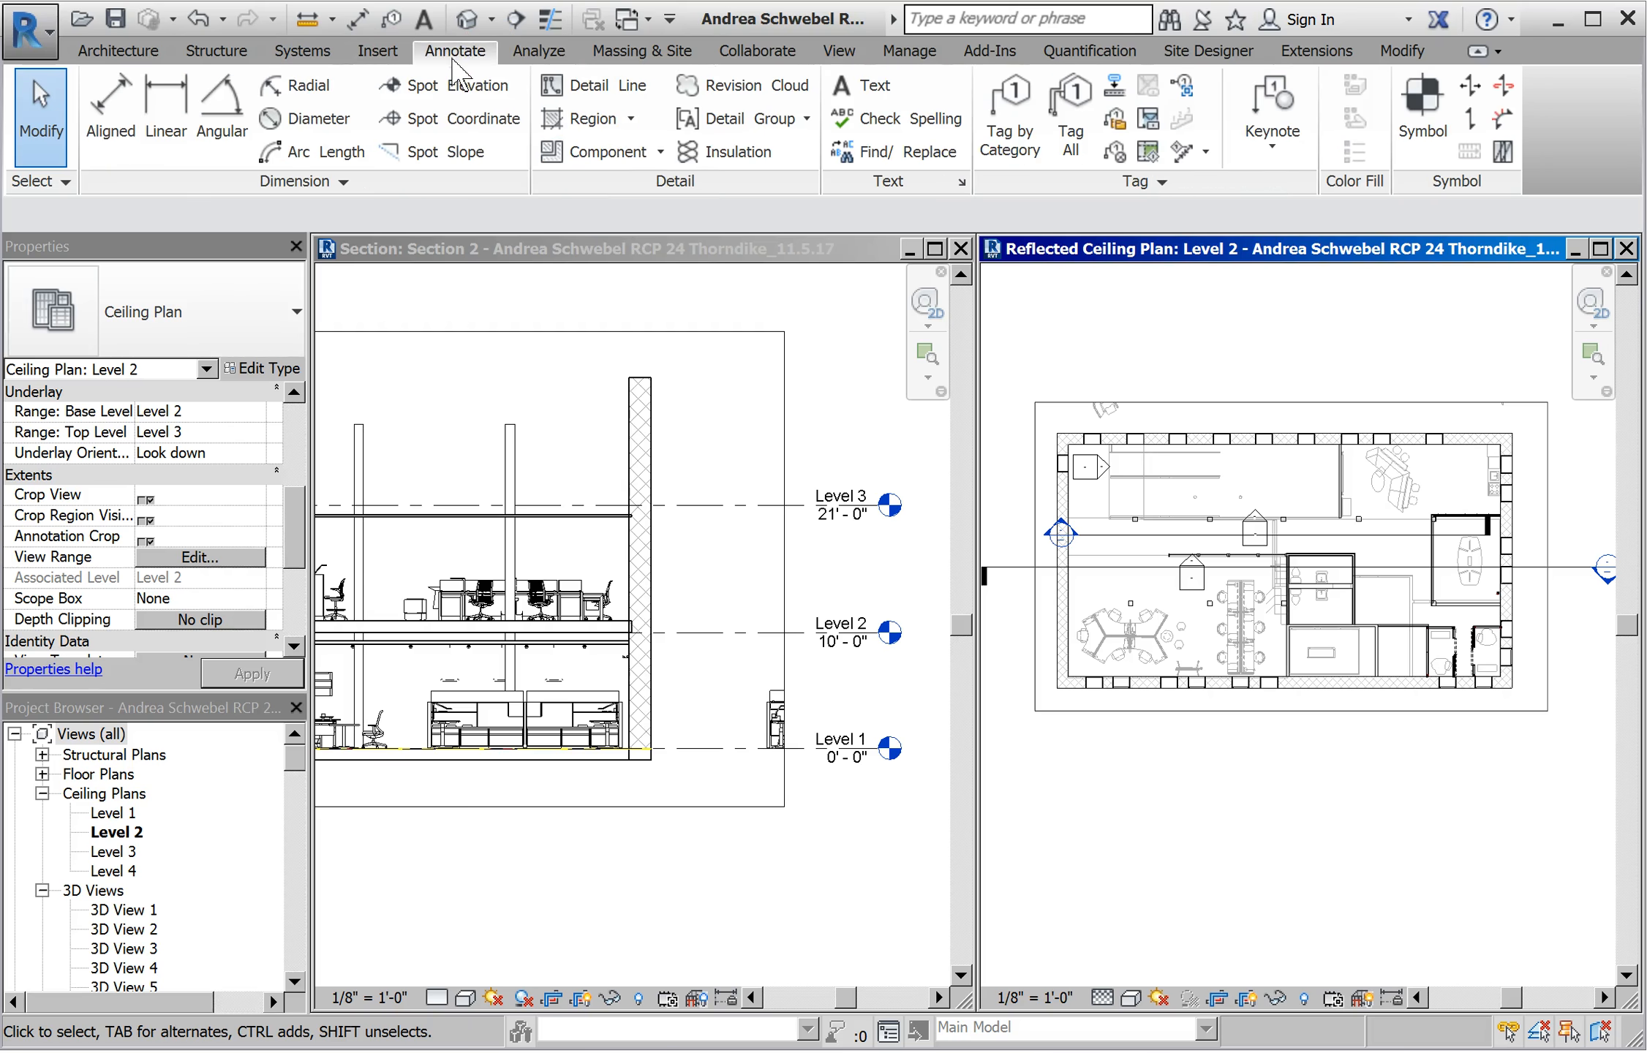
pyautogui.click(567, 85)
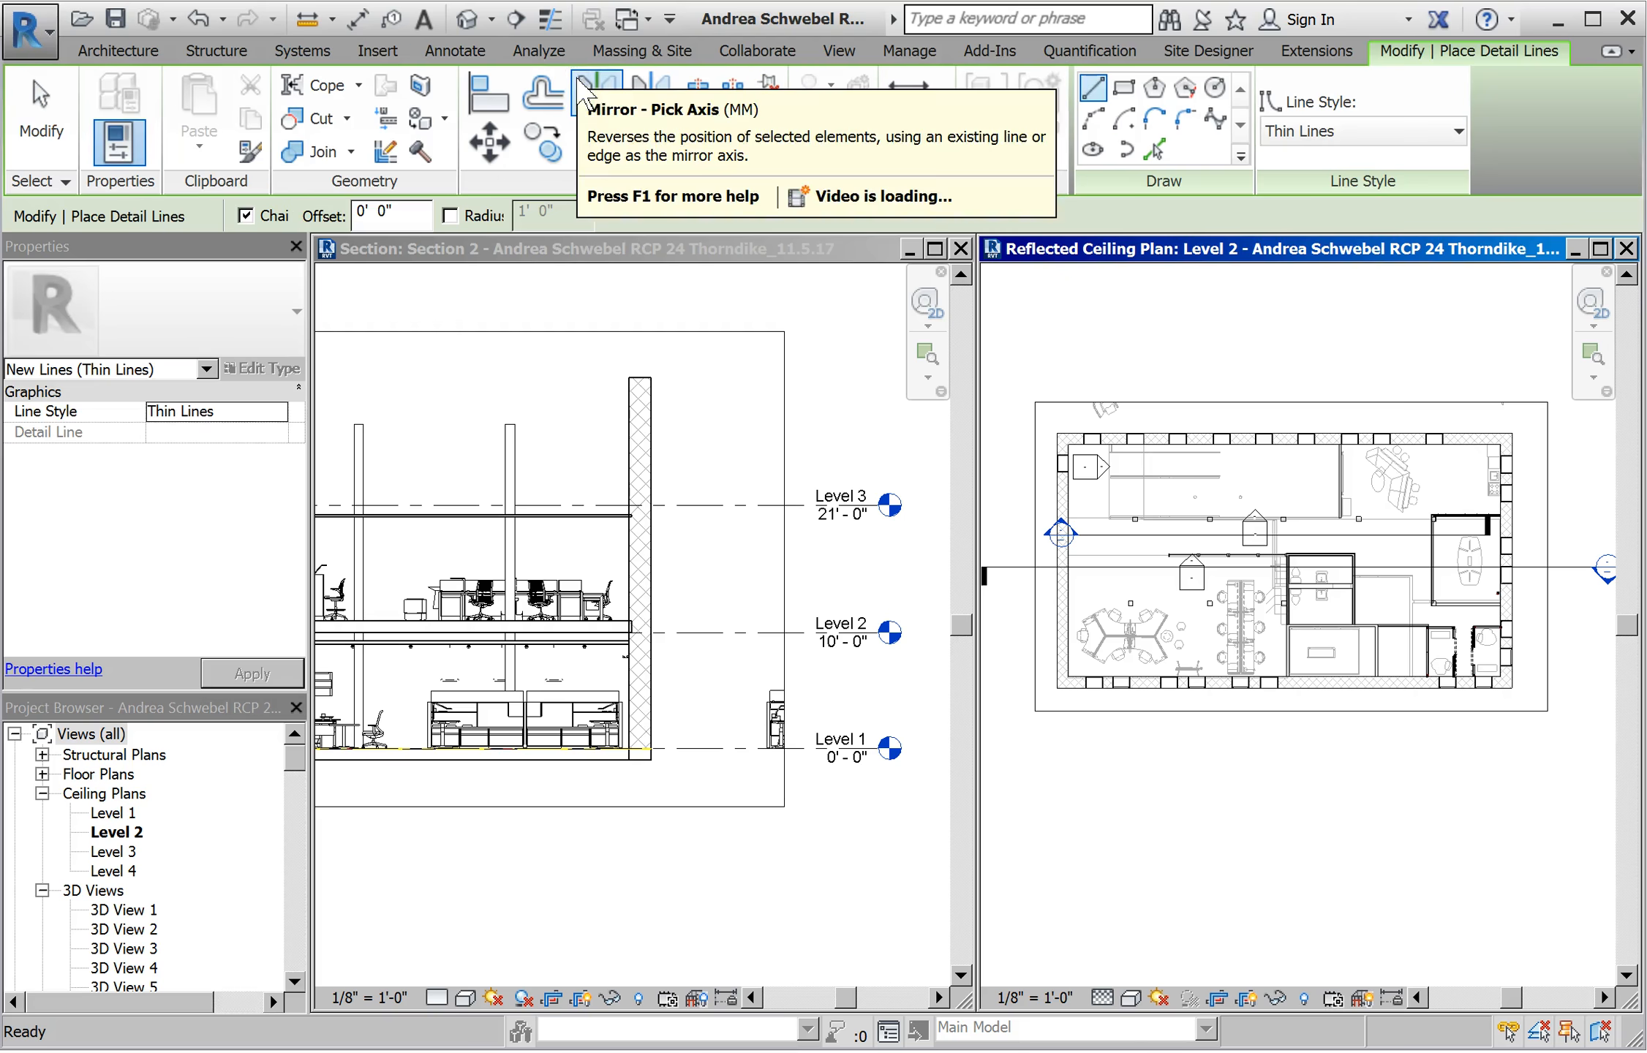
pyautogui.click(1357, 131)
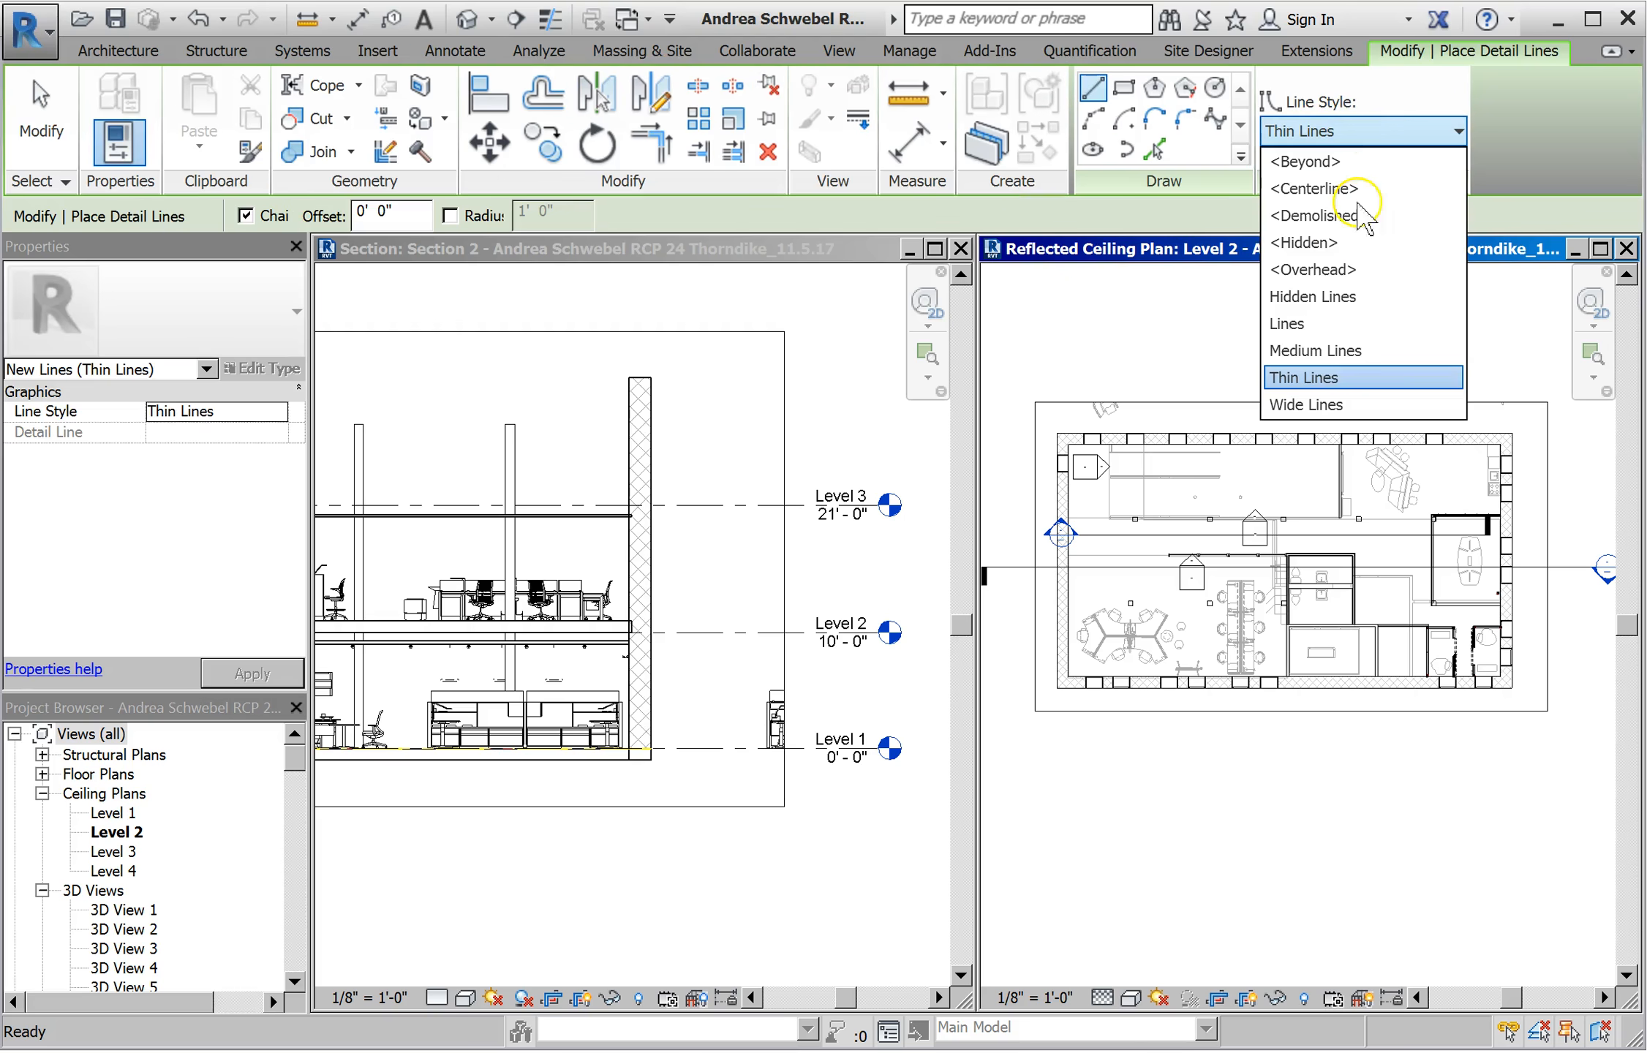
pyautogui.click(1311, 324)
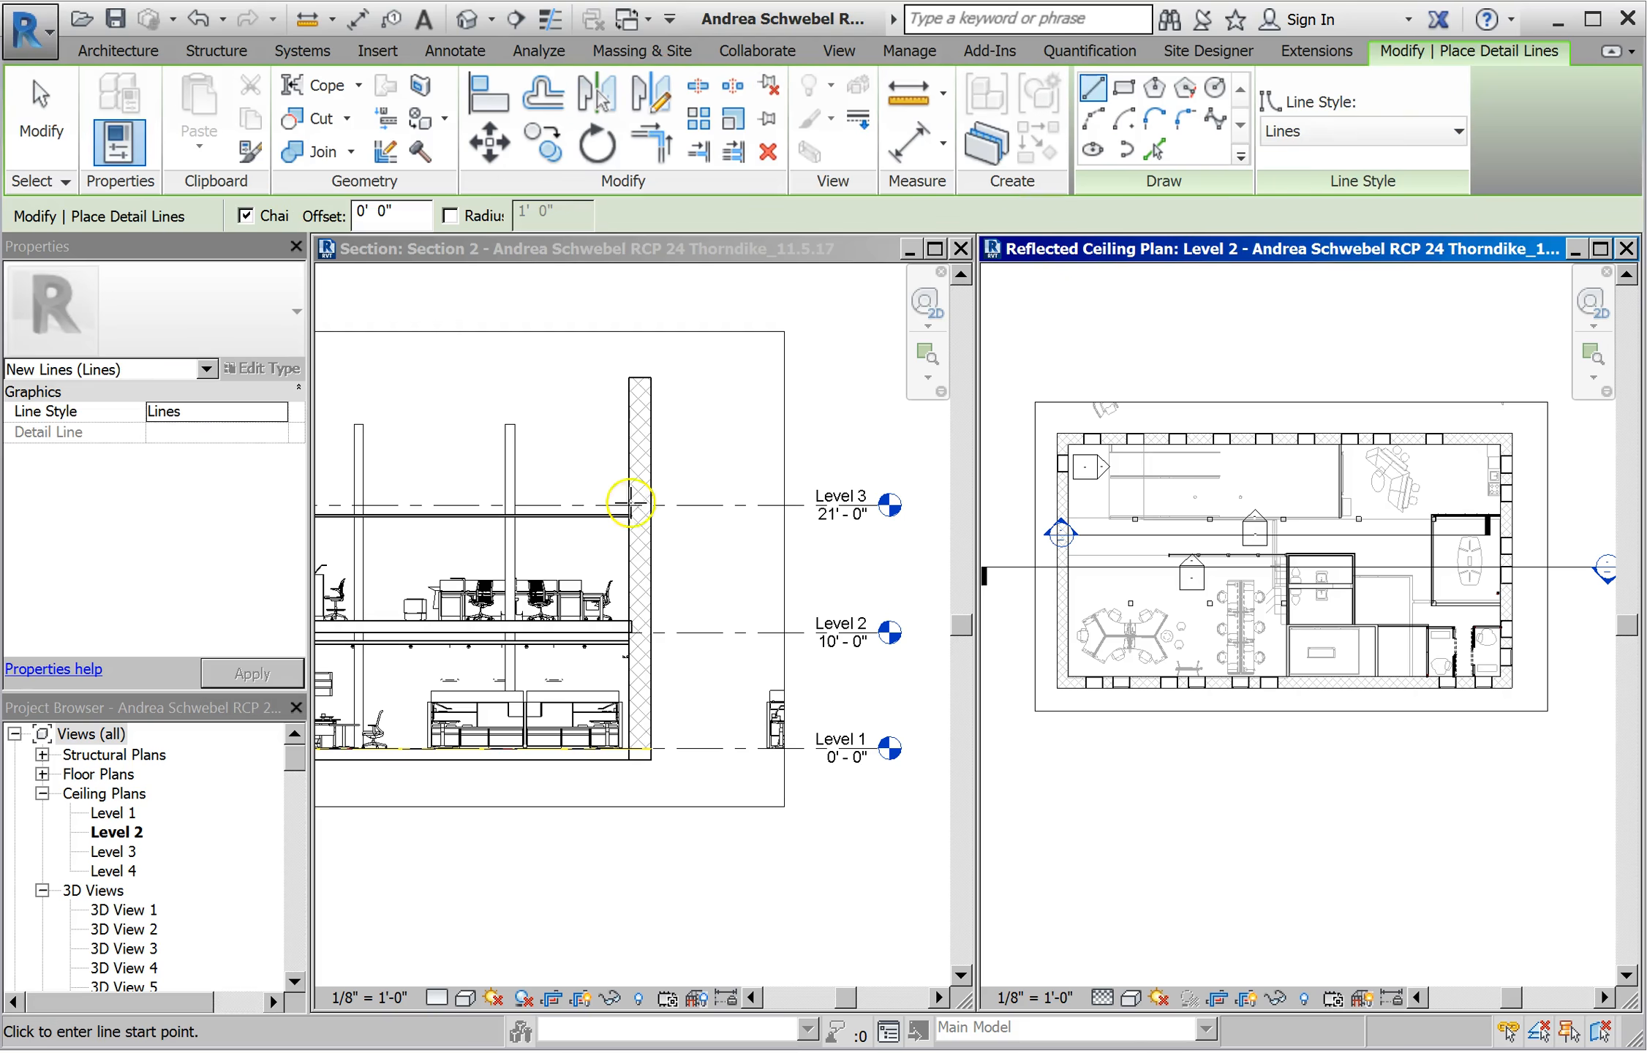
pyautogui.click(525, 515)
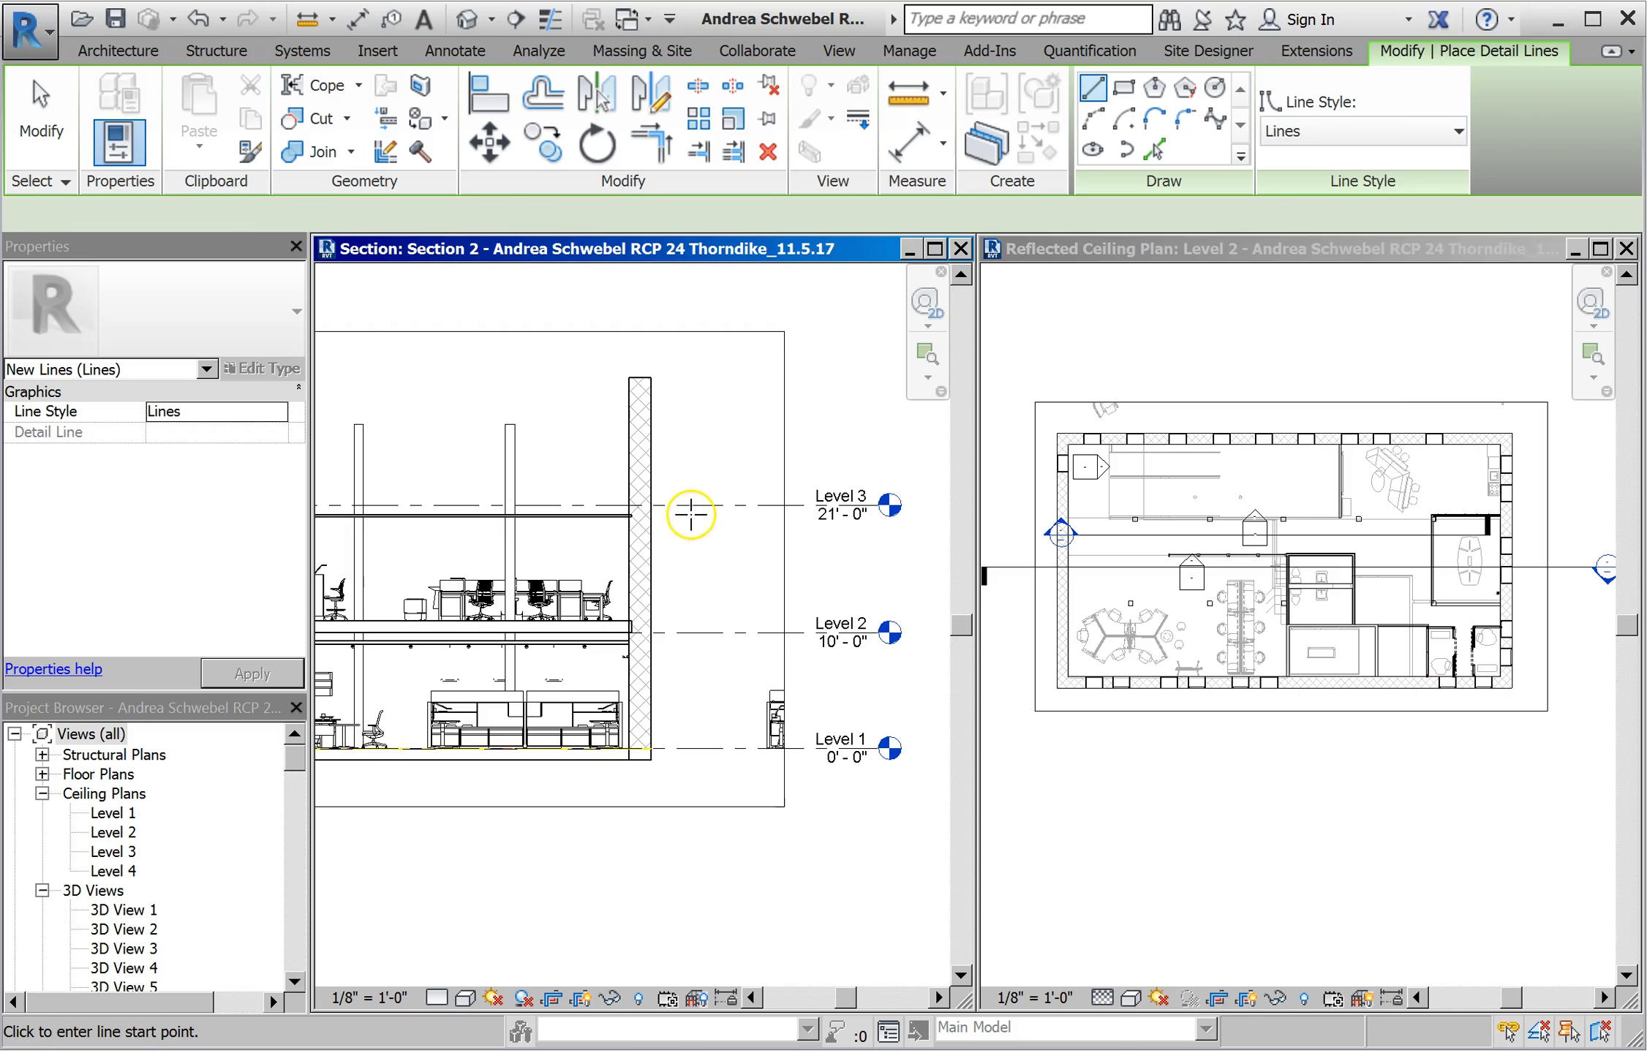
pyautogui.click(798, 515)
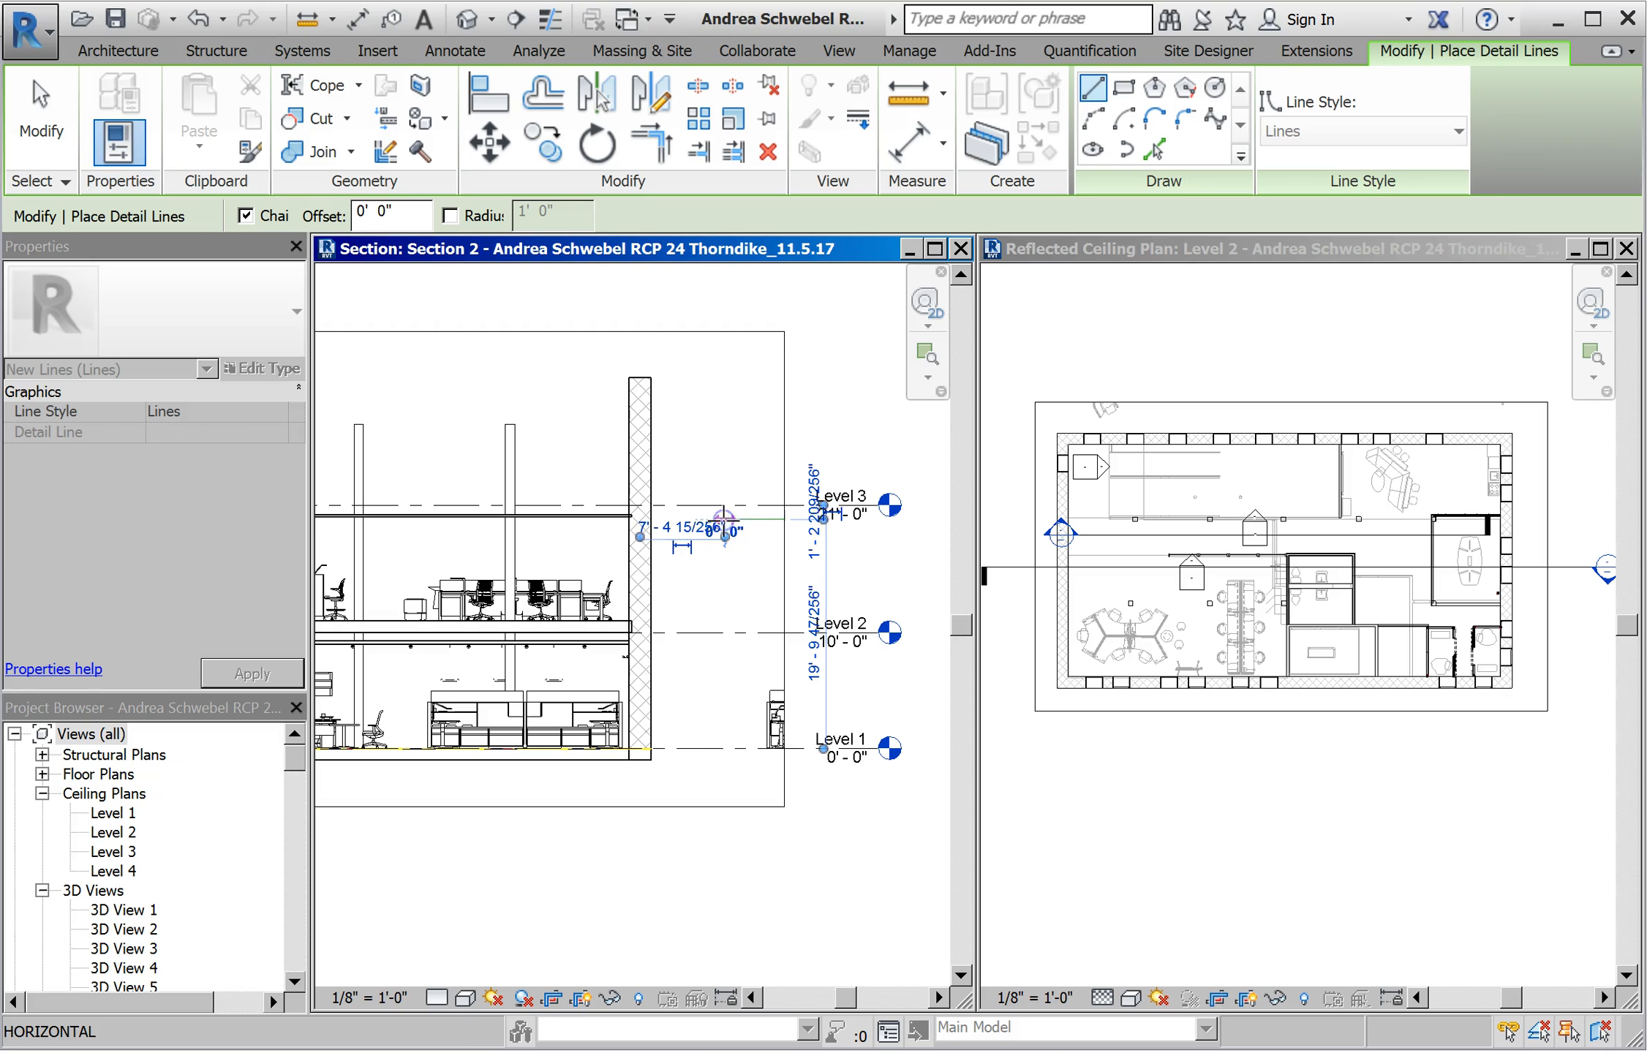
pyautogui.scroll(1, 622, 518)
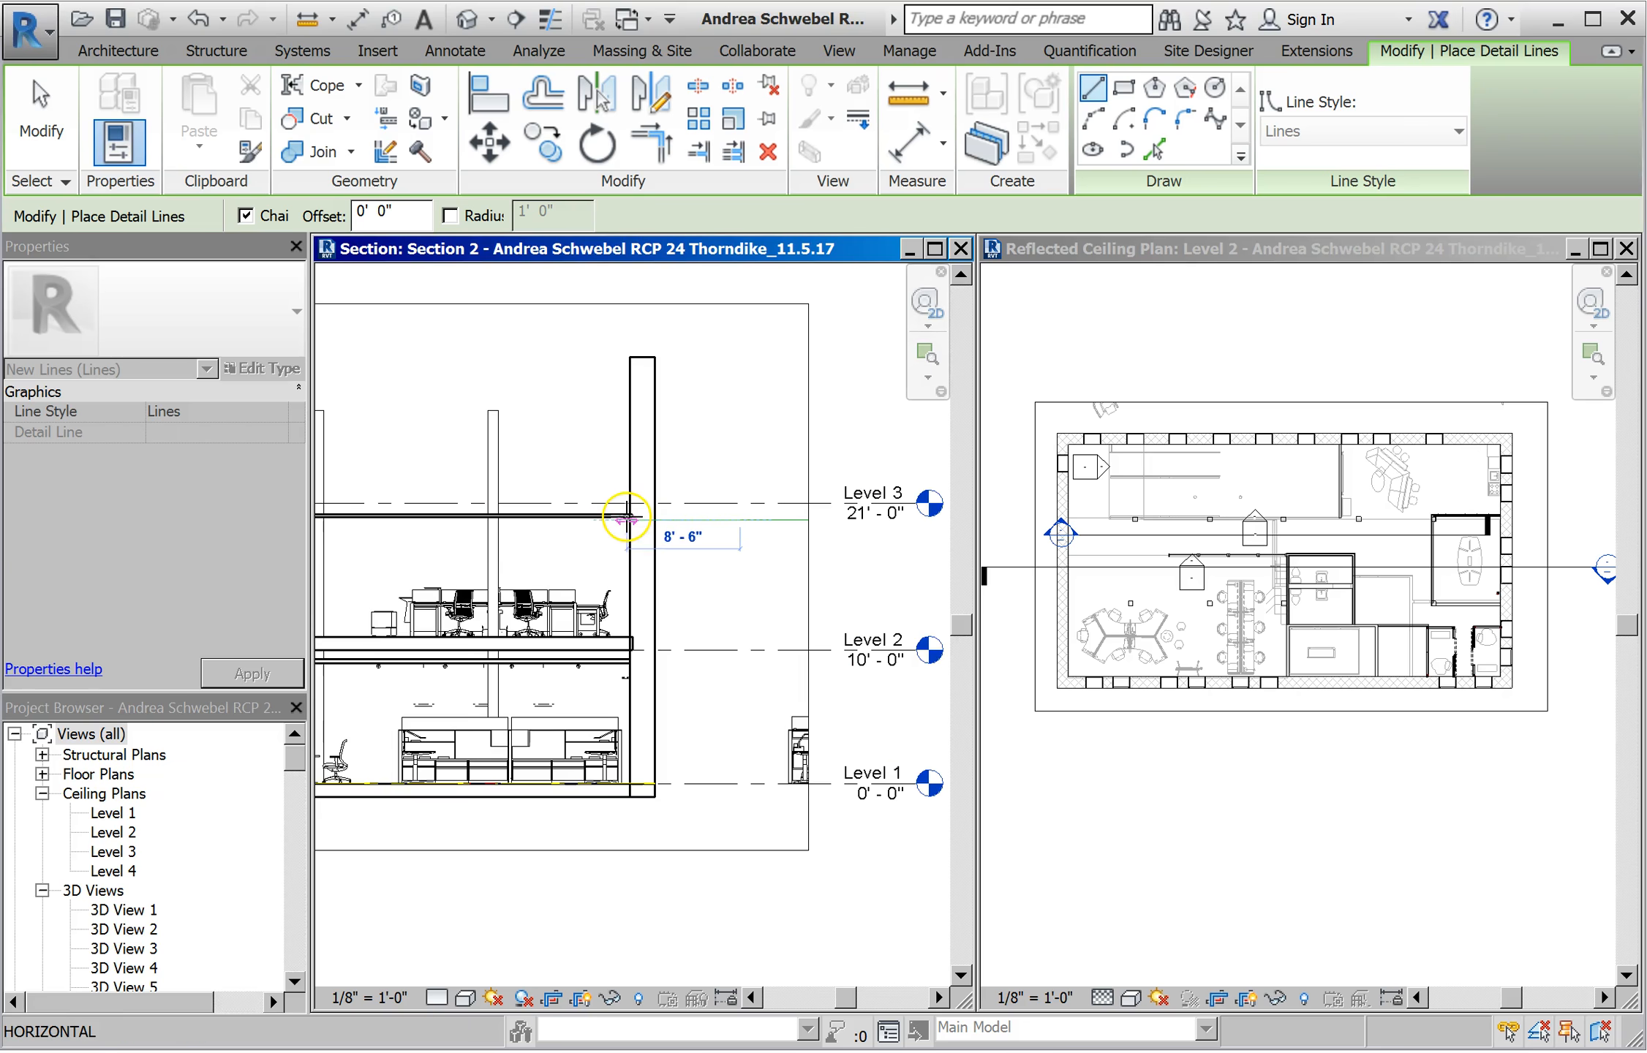
pyautogui.click(622, 519)
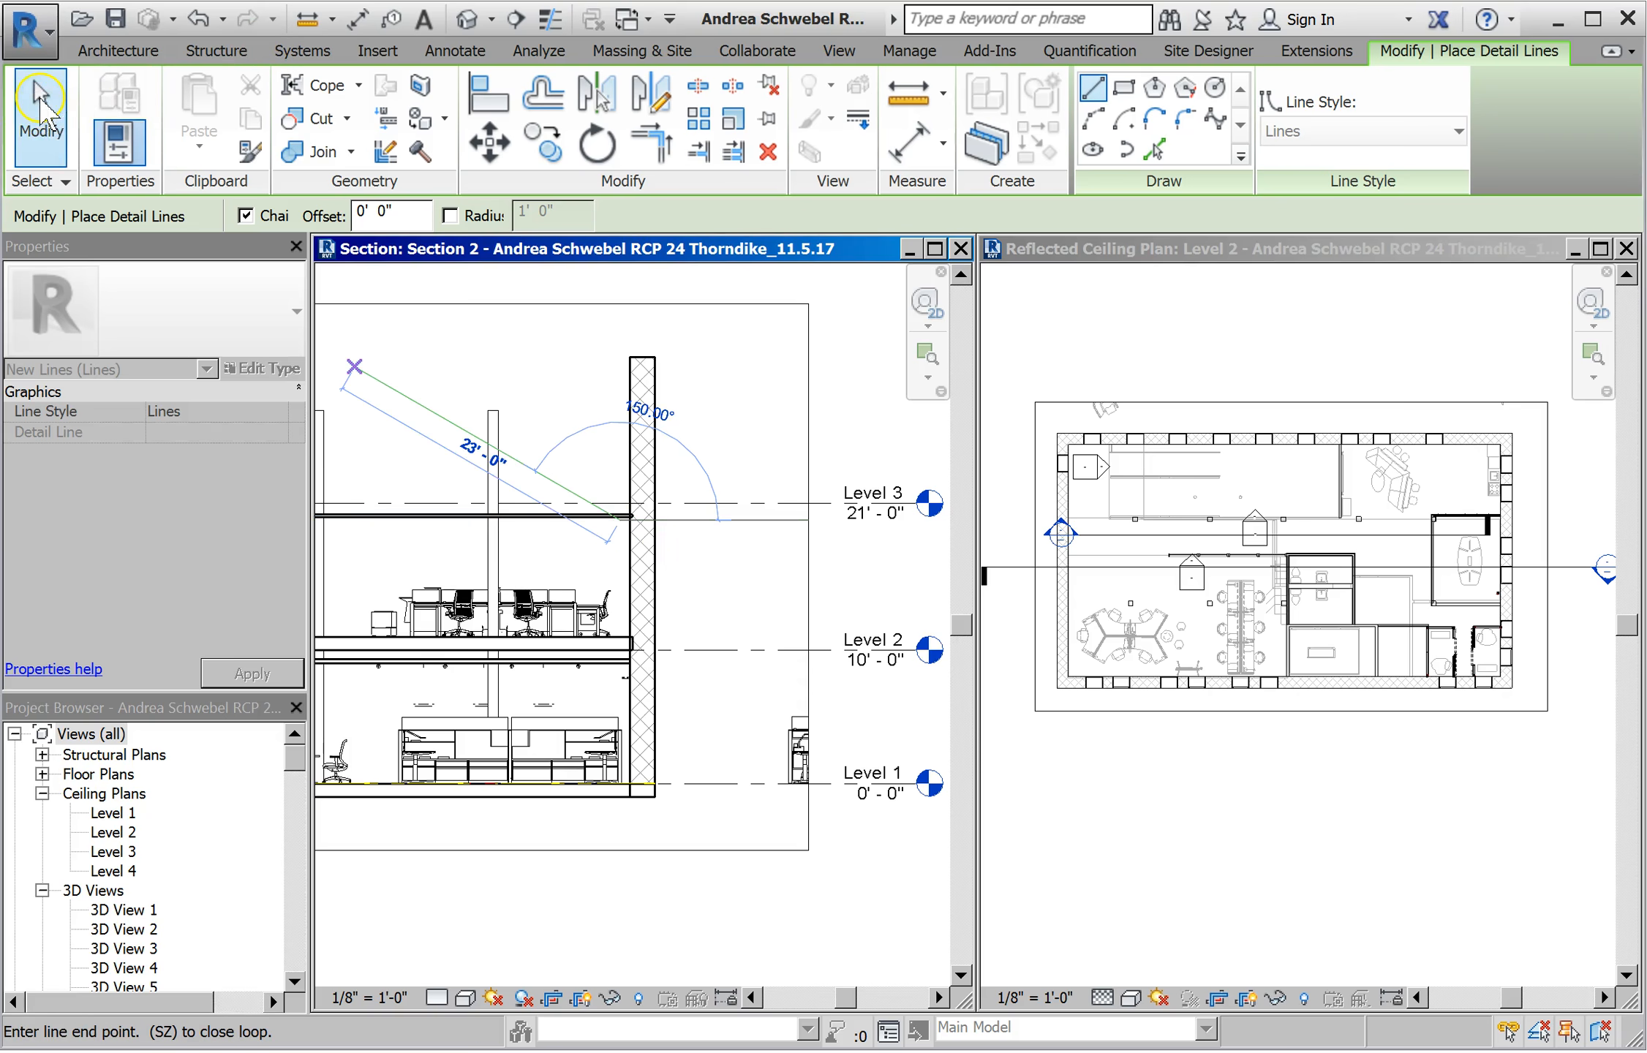
pyautogui.click(41, 110)
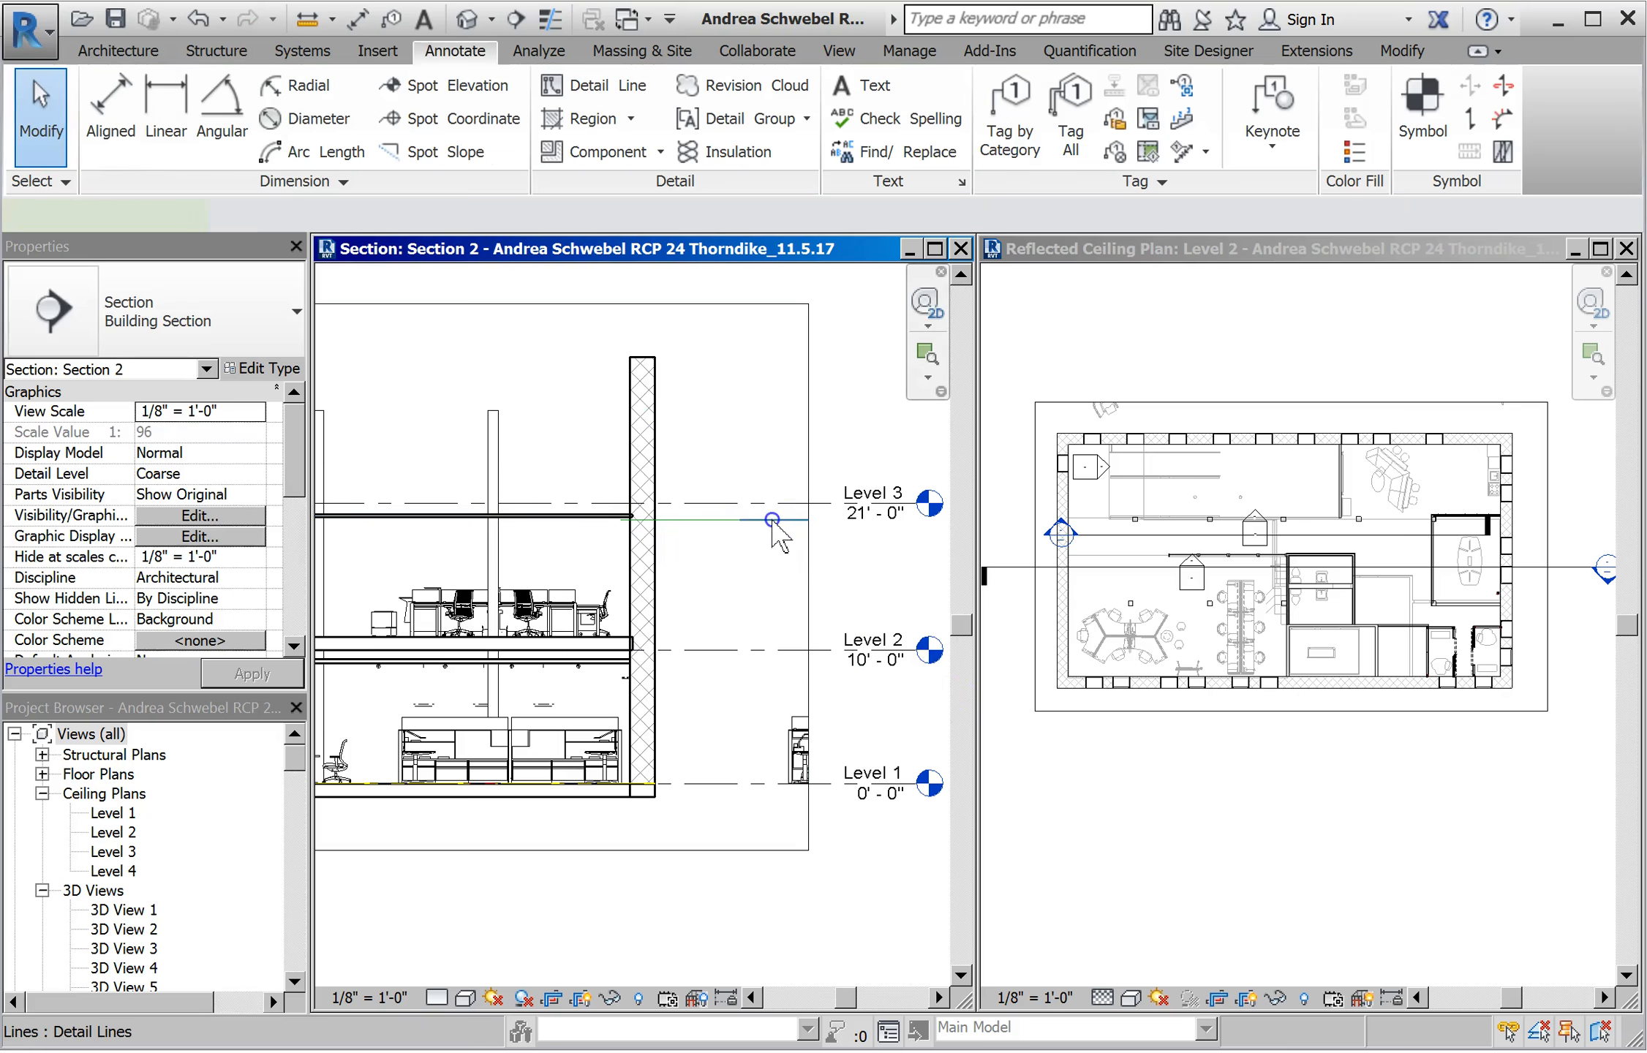
# Step: Move the detail line up slightly to align it with the upper ceiling in Section 2
pyautogui.click(757, 518)
pyautogui.click(722, 520)
pyautogui.click(722, 522)
pyautogui.moveTo(719, 519); pyautogui.dragTo(720, 515)
pyautogui.click(765, 596)
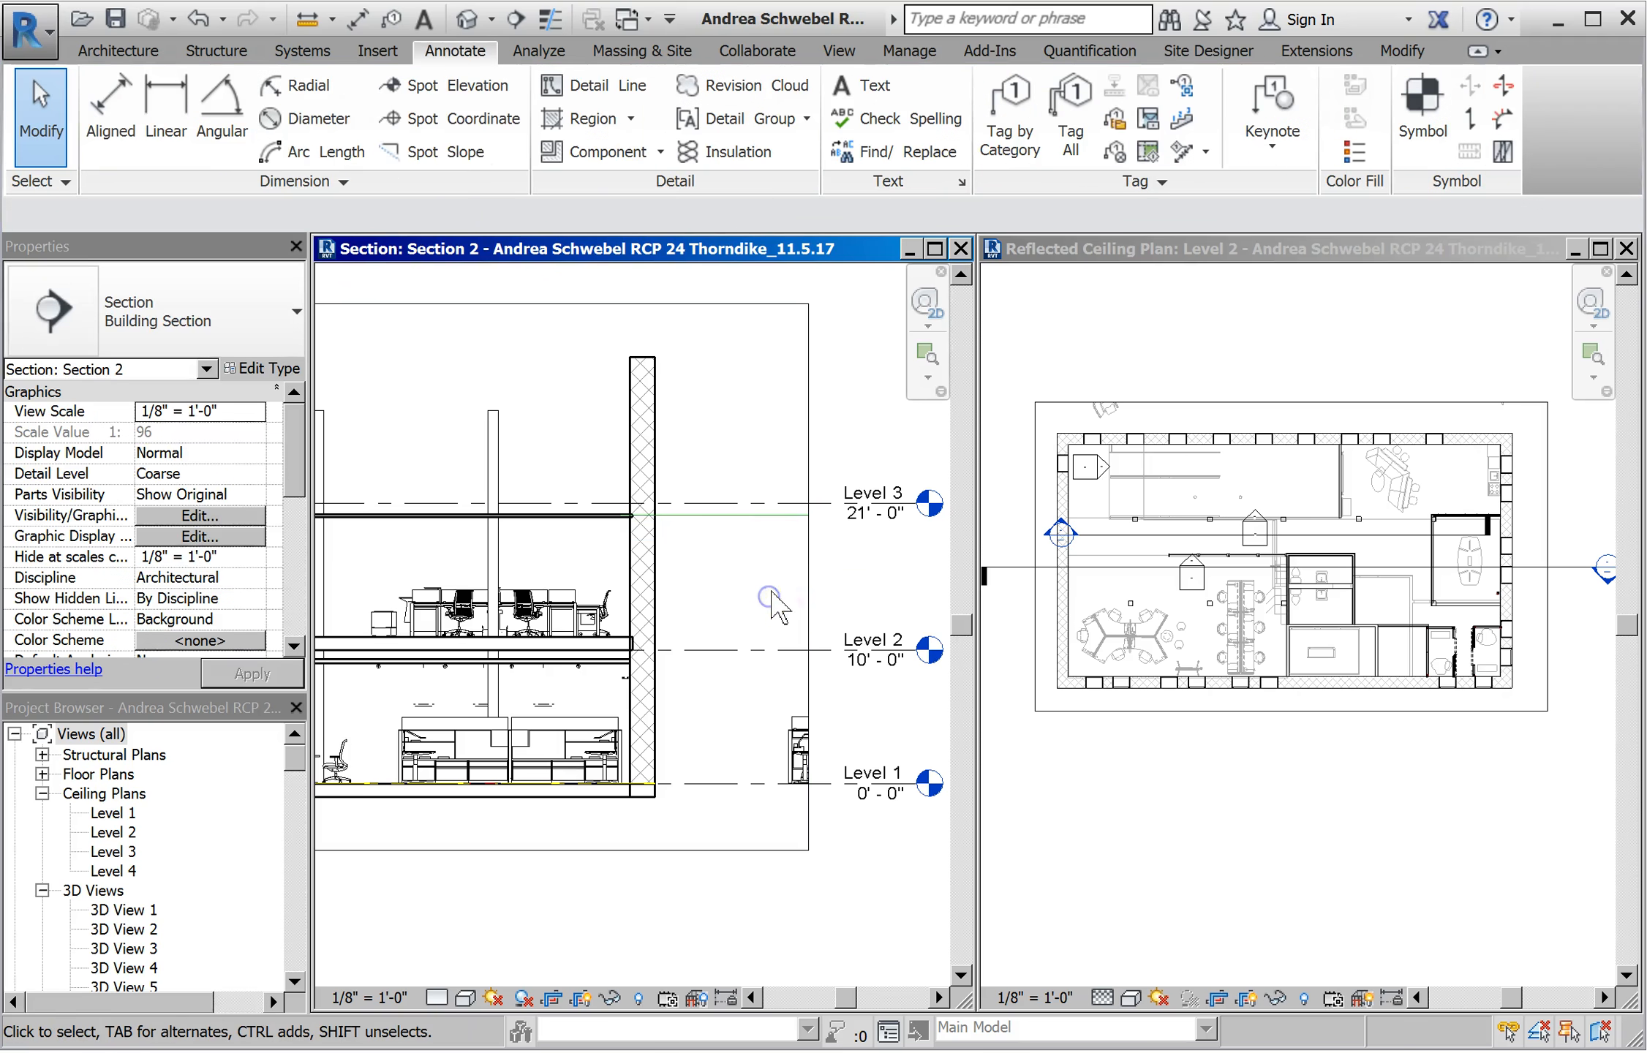
# Step: Add an aligned dimension in Section 2 between Level 2 and the detail line below Level 3, placed beyond the exterior wall
pyautogui.click(111, 103)
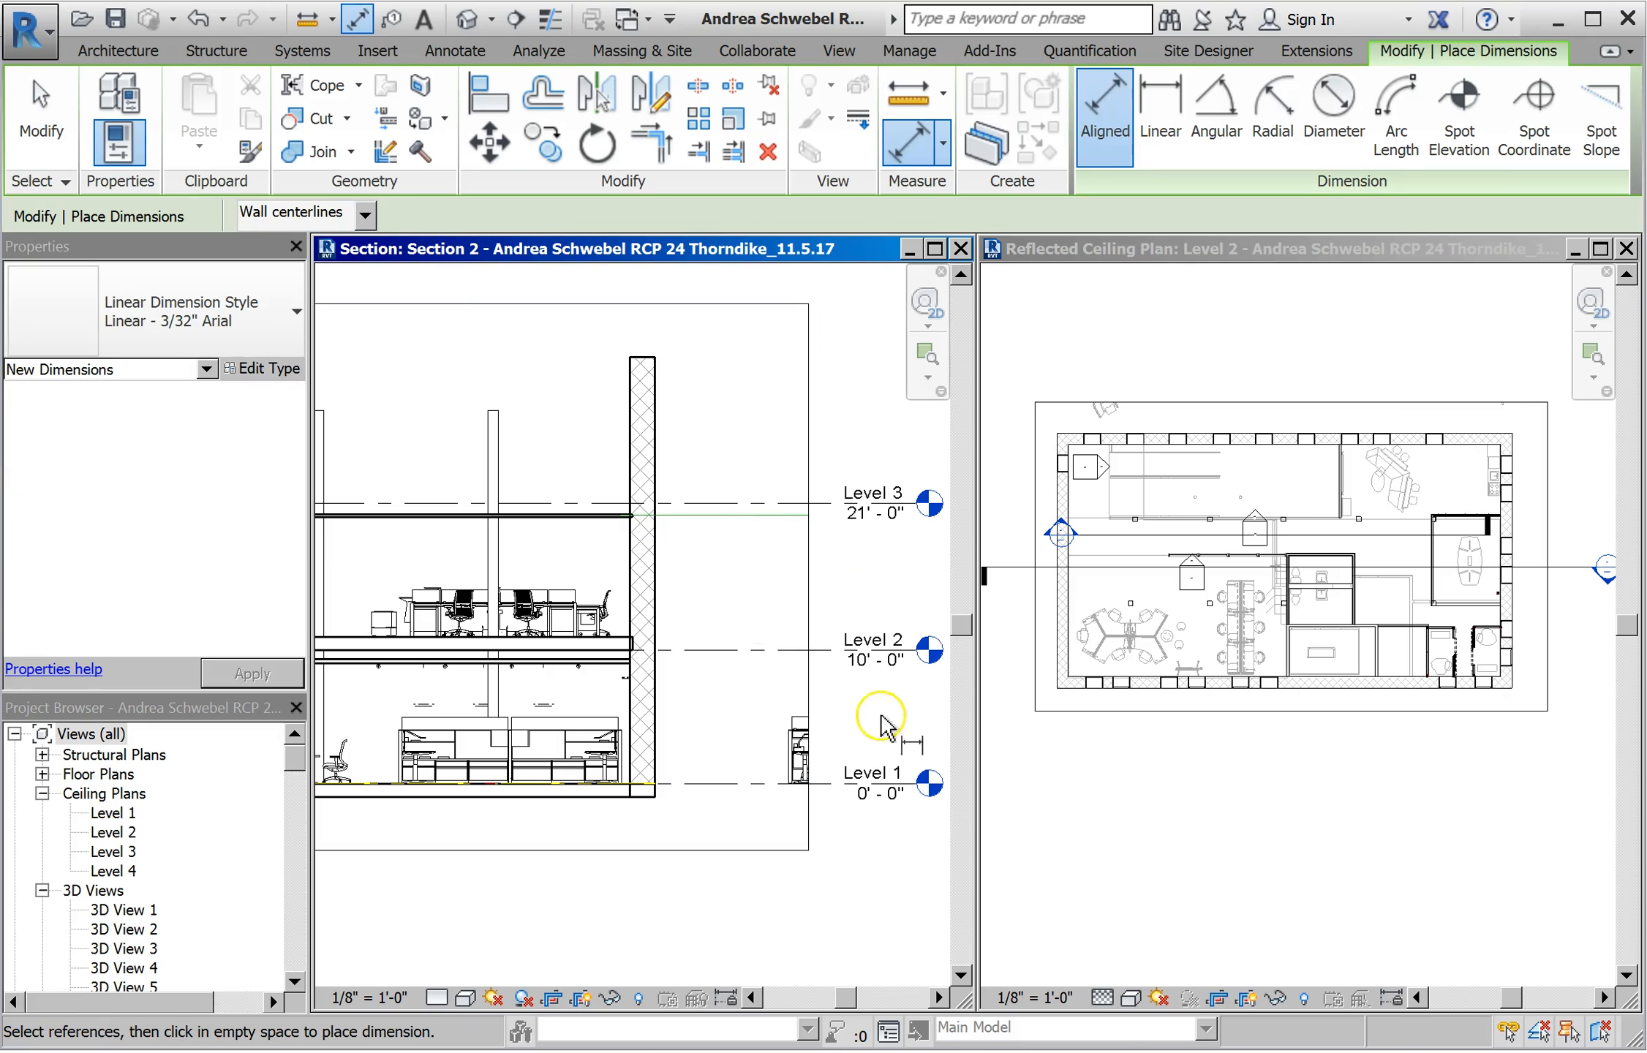
pyautogui.click(787, 650)
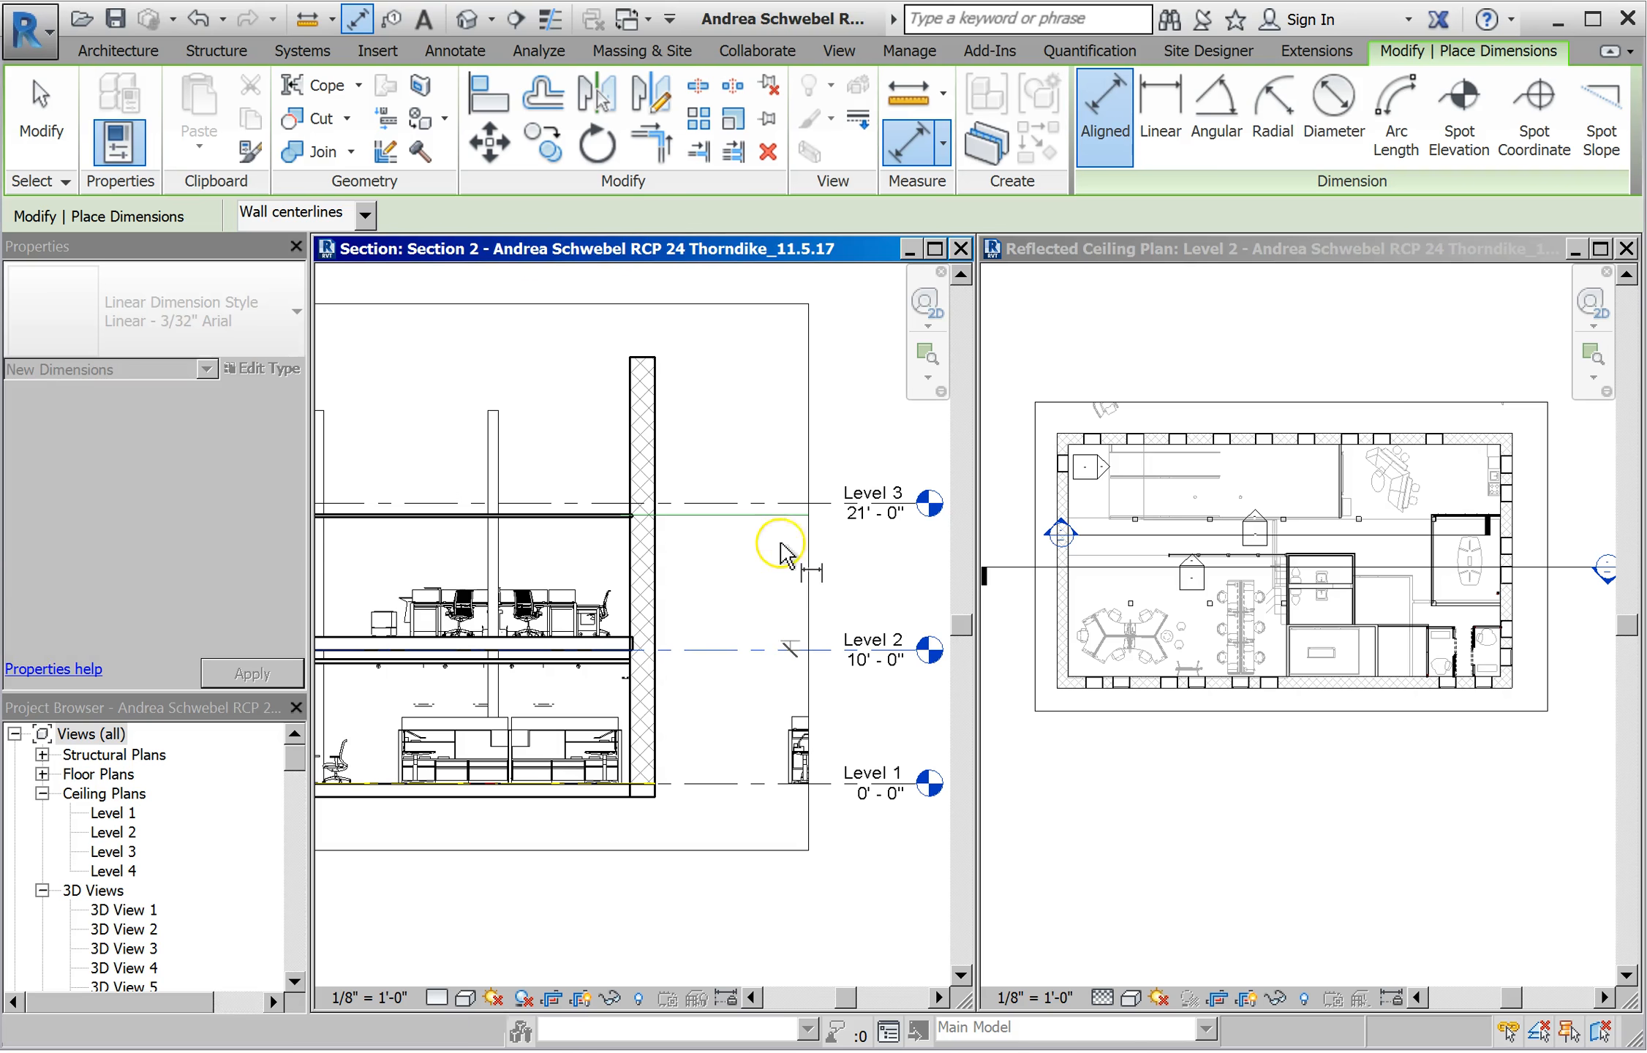
pyautogui.click(766, 517)
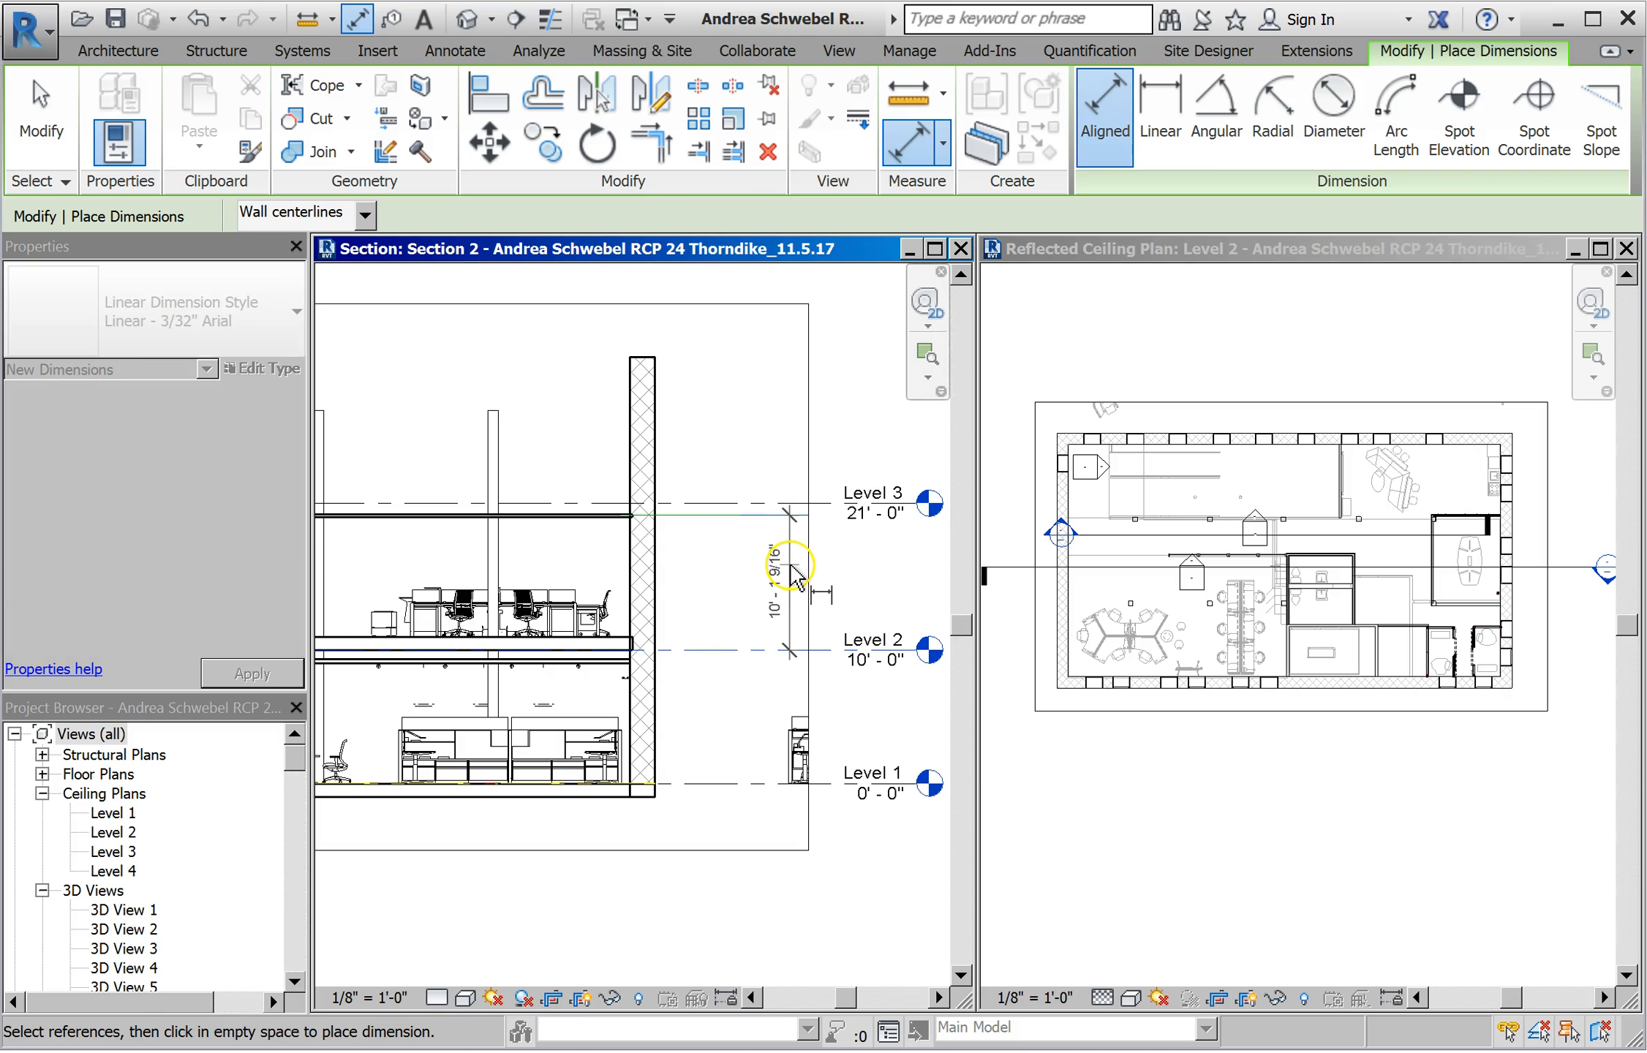
pyautogui.click(788, 581)
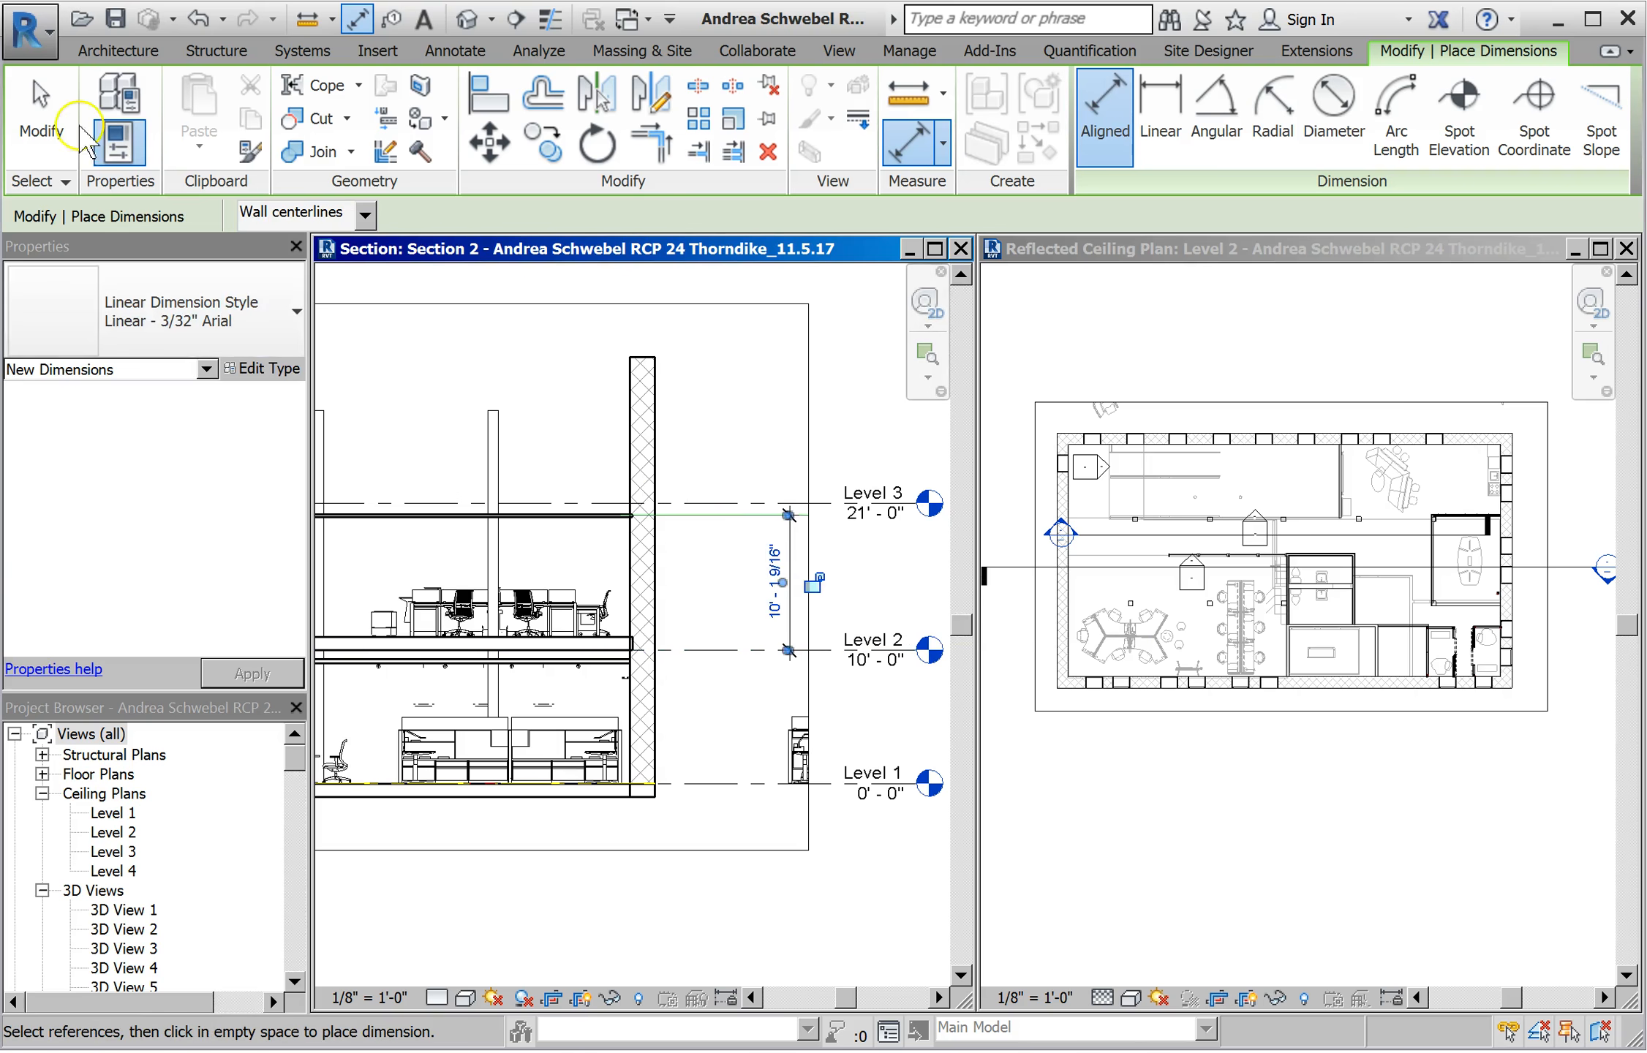
pyautogui.click(41, 117)
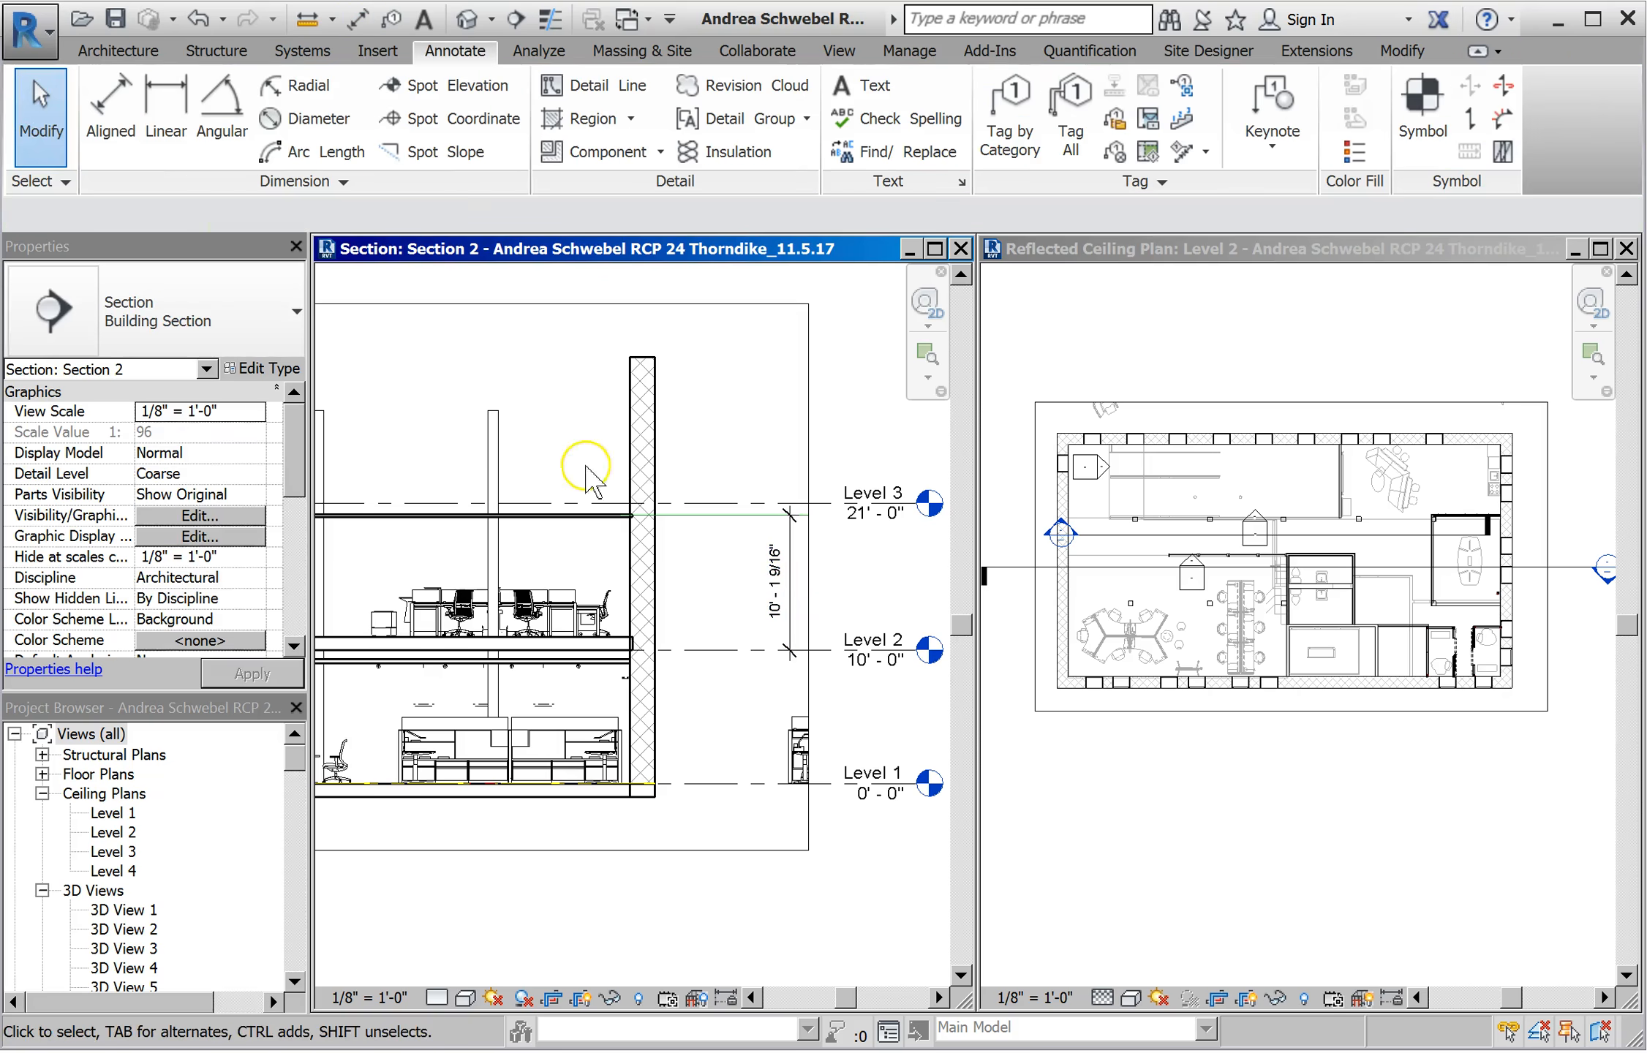
# Step: Move the detail line in Section 2 by setting its dimension from Level 2 to 10'
pyautogui.click(761, 515)
pyautogui.click(778, 581)
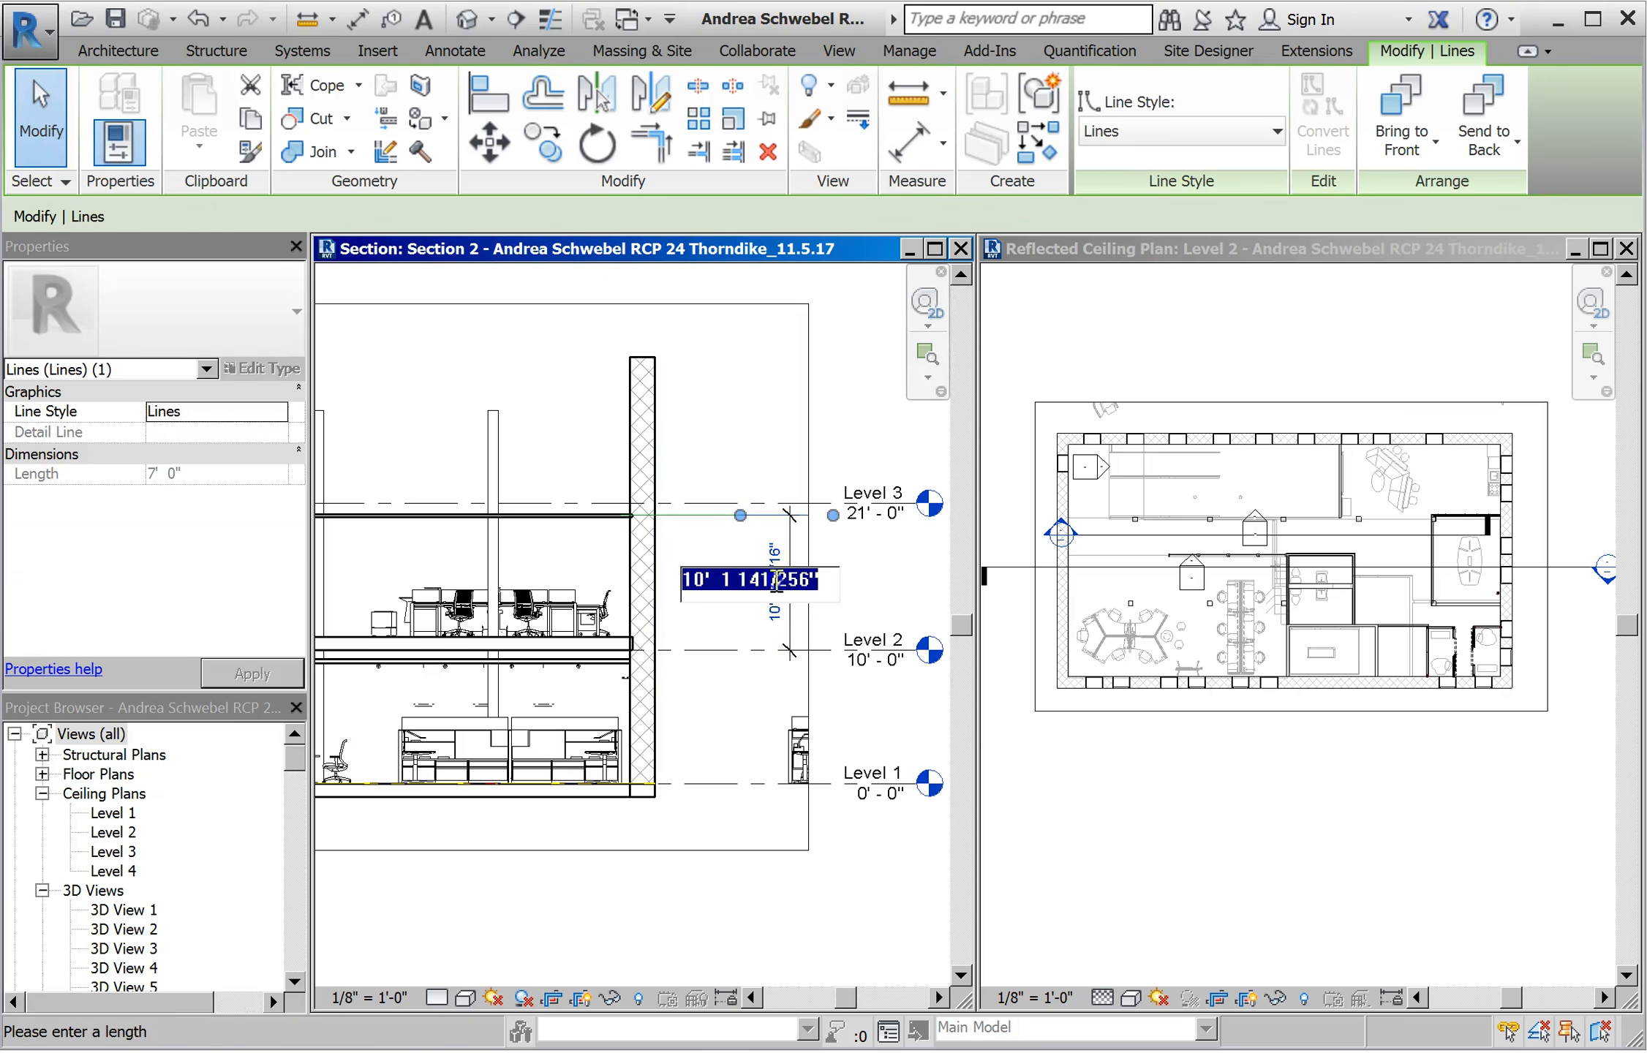
pyautogui.write('10')
pyautogui.press('Return')
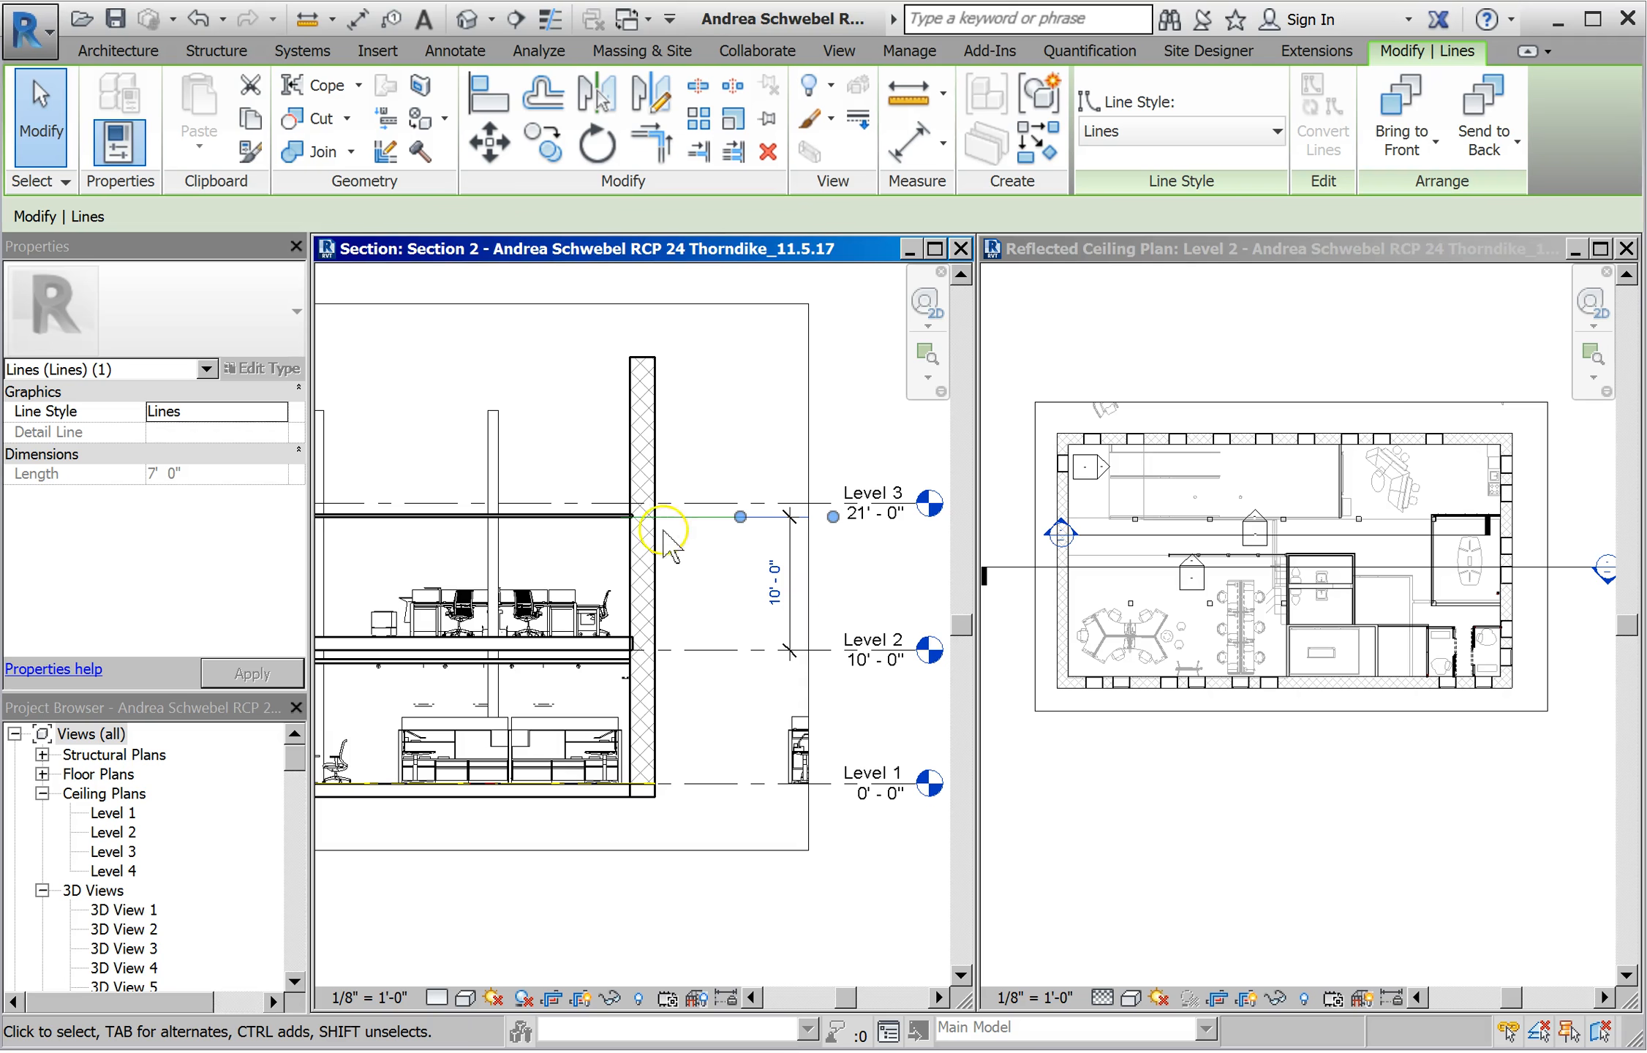
# Step: Set the height offset of the upper 2' x 2' ACT ceiling in Section 2 to 9' 0" and clear the selection
pyautogui.scroll(2, 622, 520)
pyautogui.scroll(4, 619, 521)
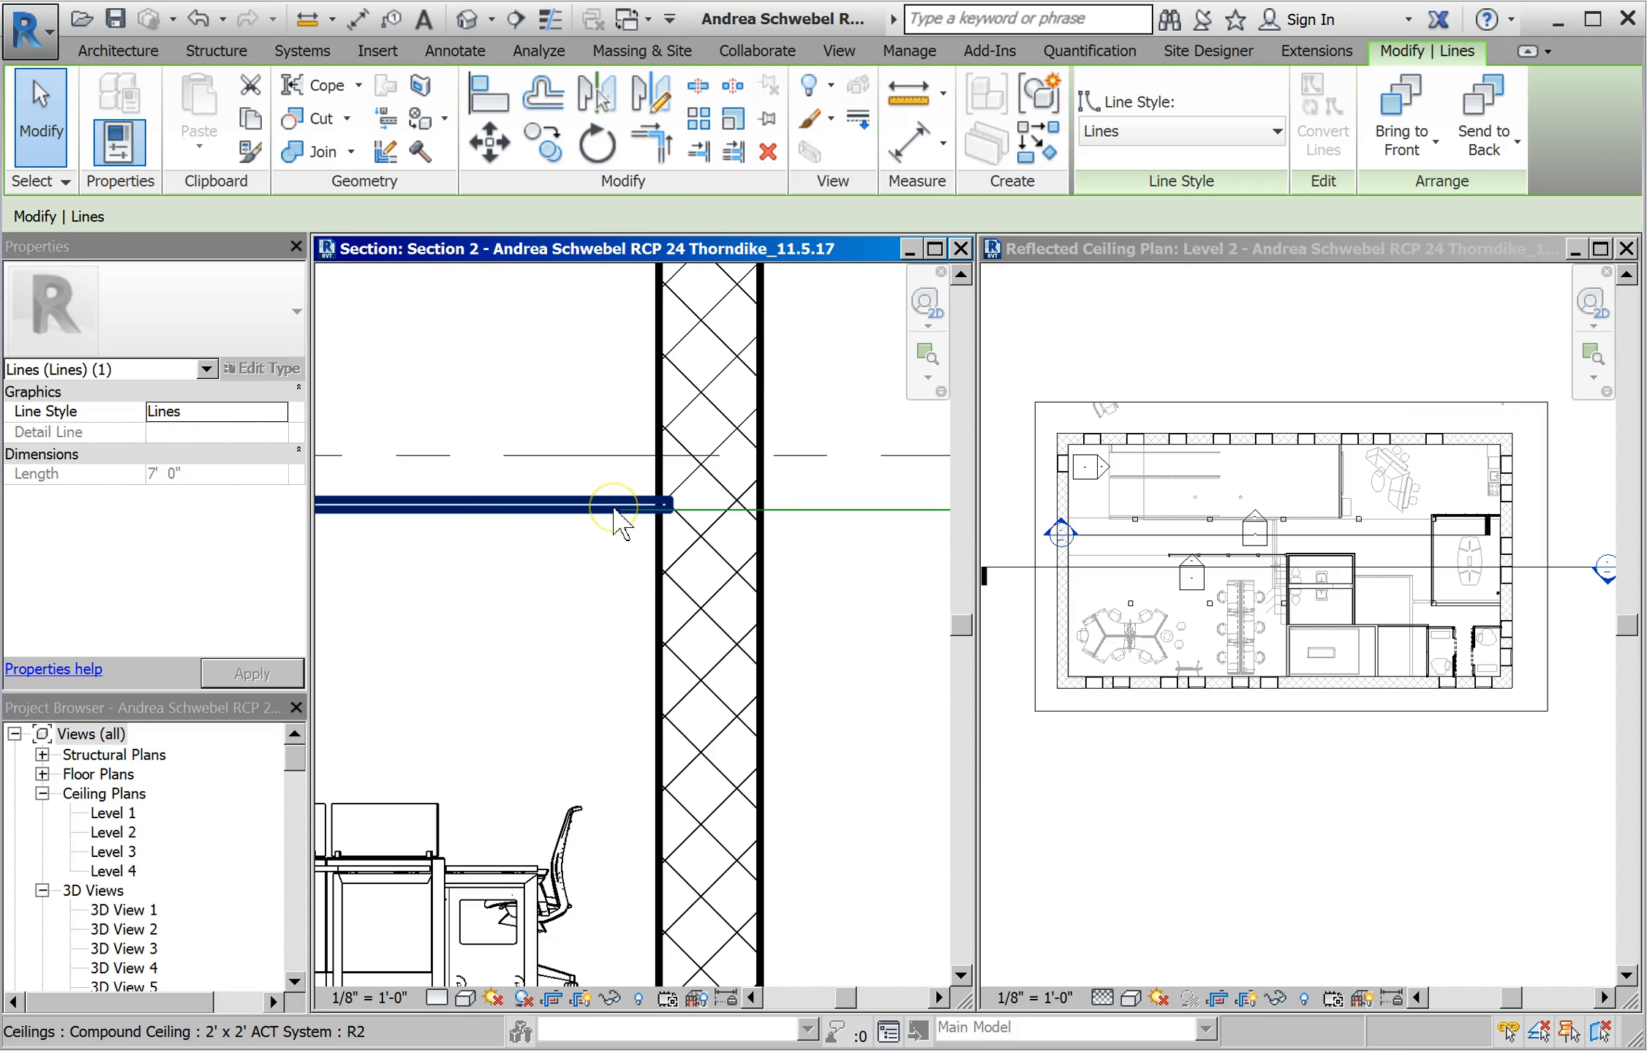
pyautogui.scroll(-2, 398, 511)
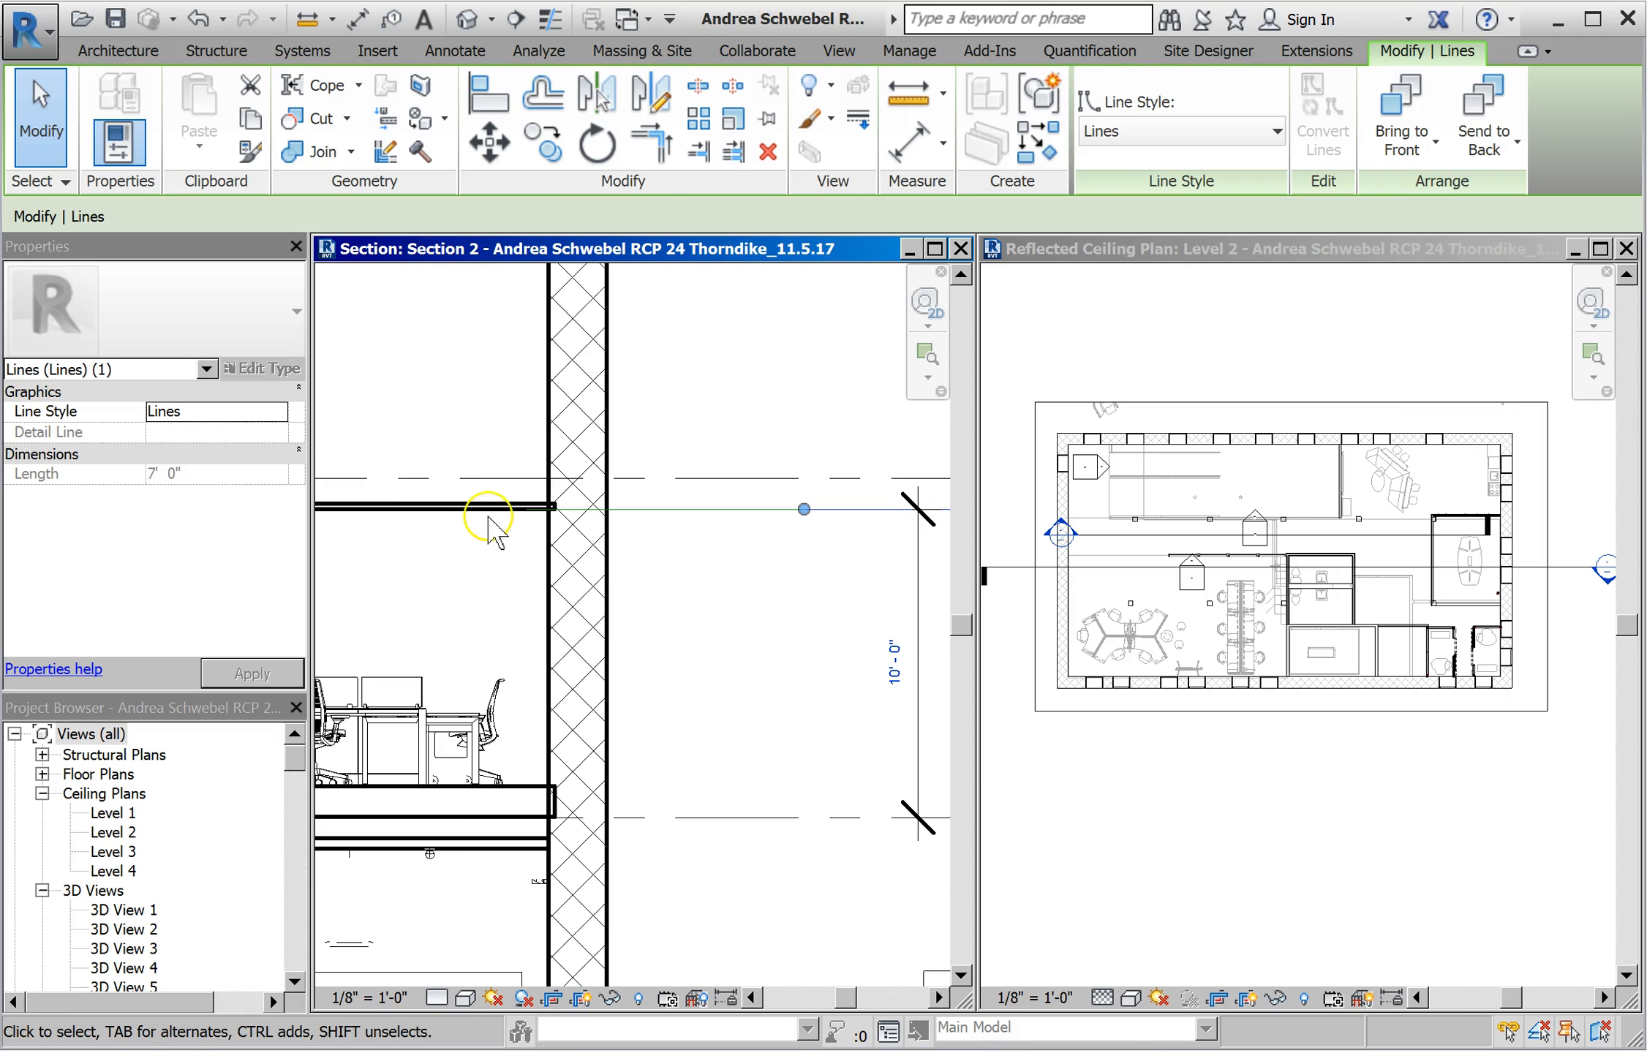
pyautogui.scroll(3, 489, 518)
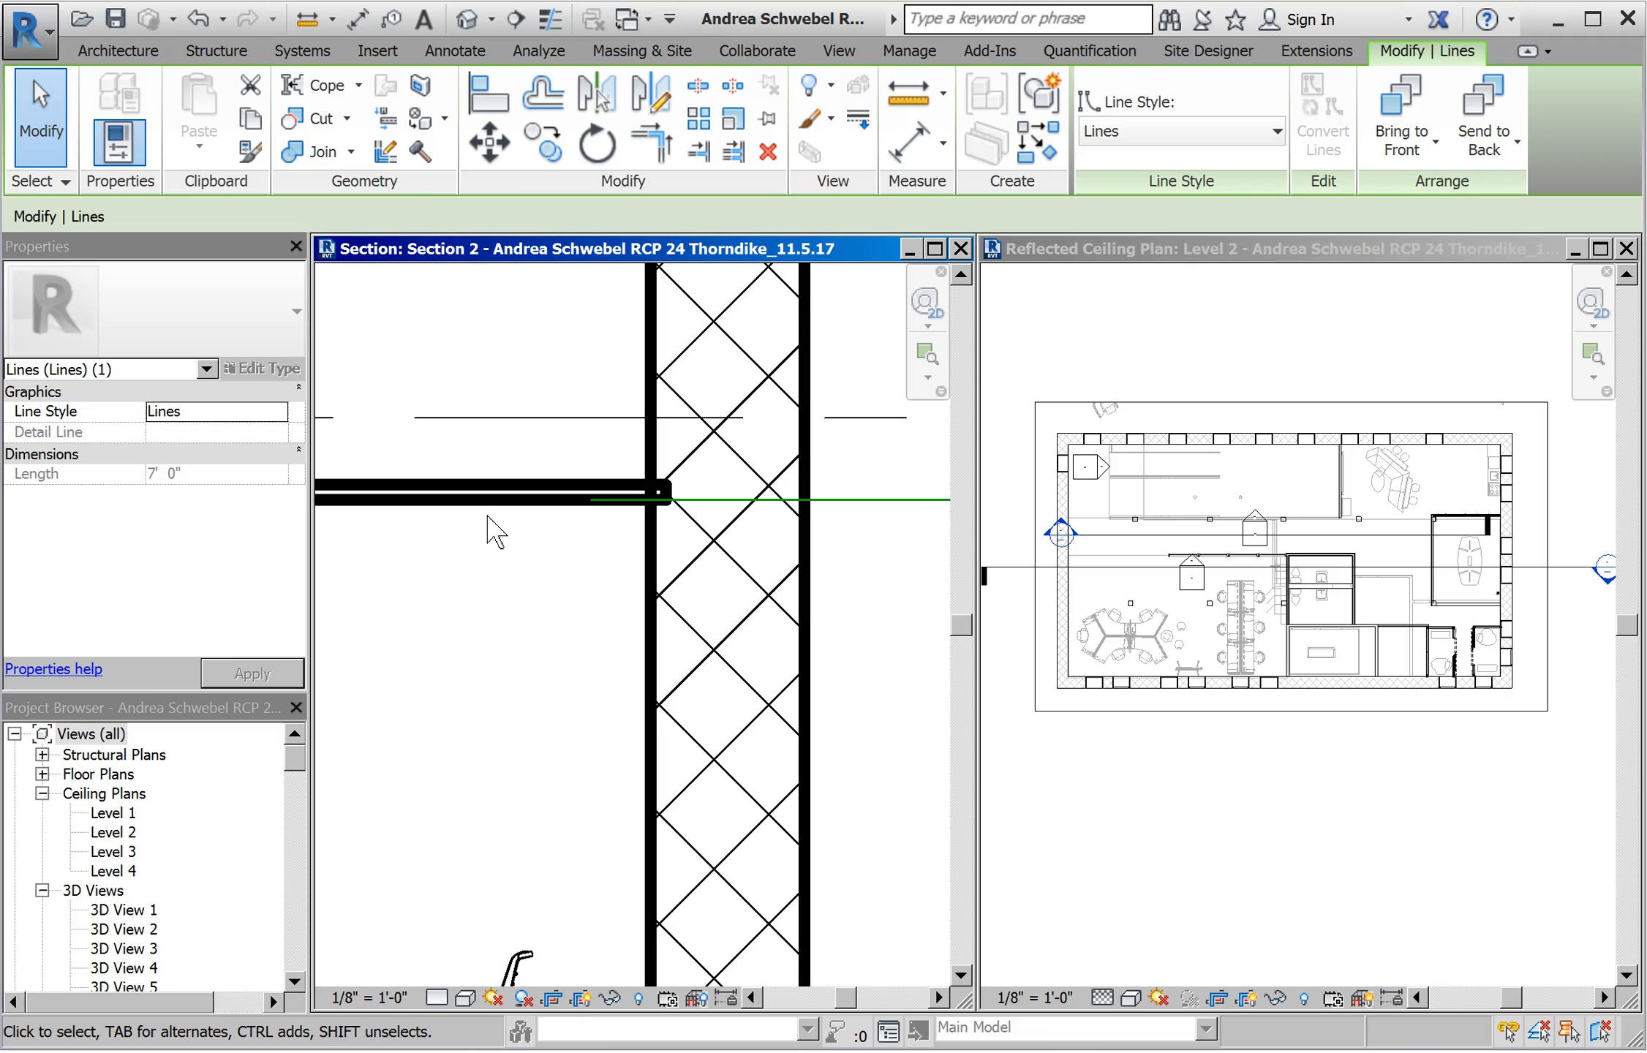
pyautogui.click(437, 504)
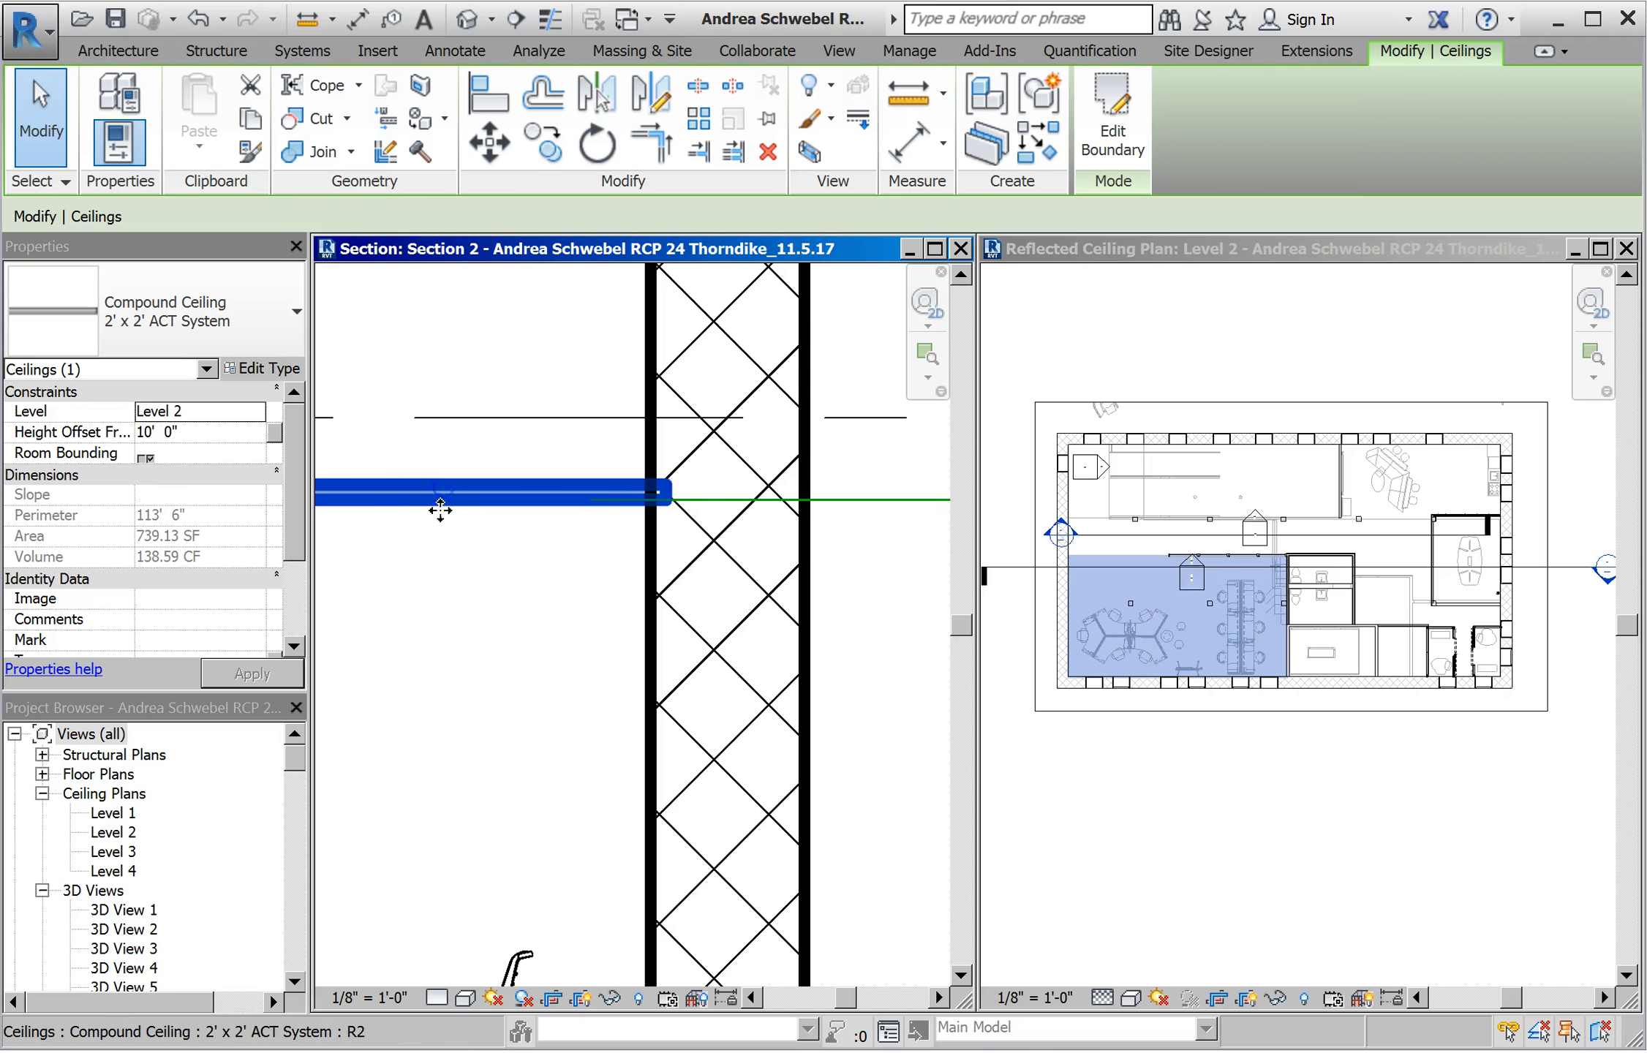
pyautogui.scroll(-5, 559, 650)
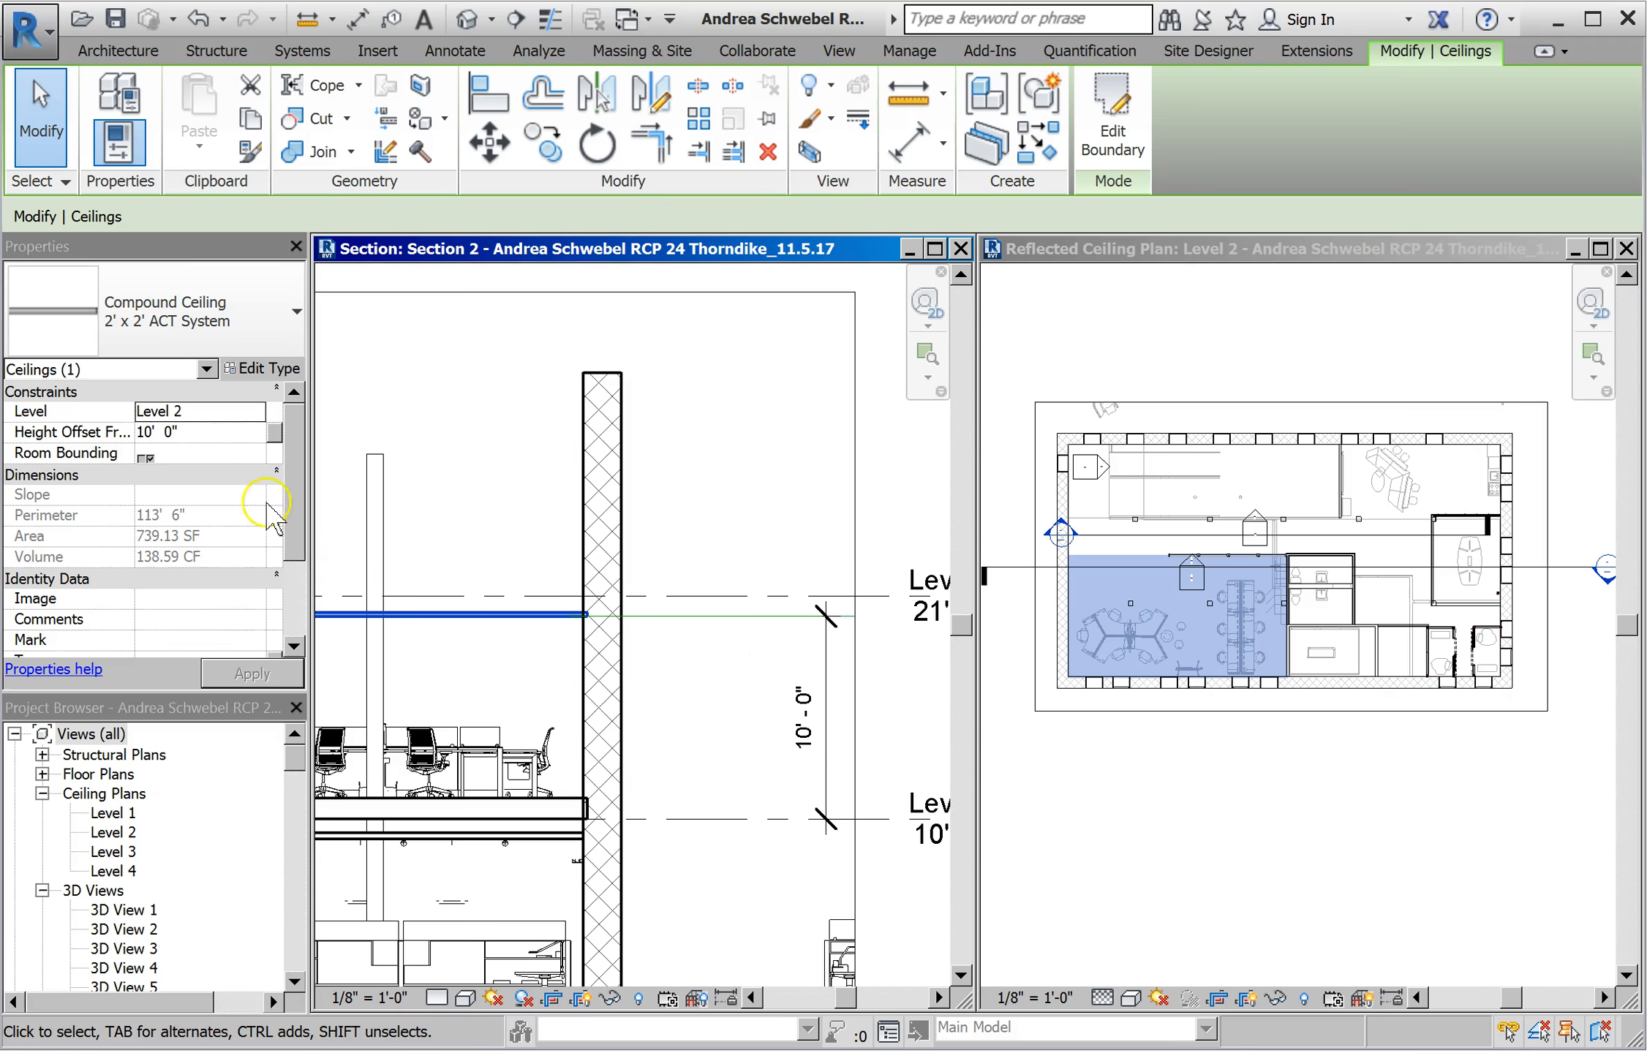
pyautogui.click(211, 434)
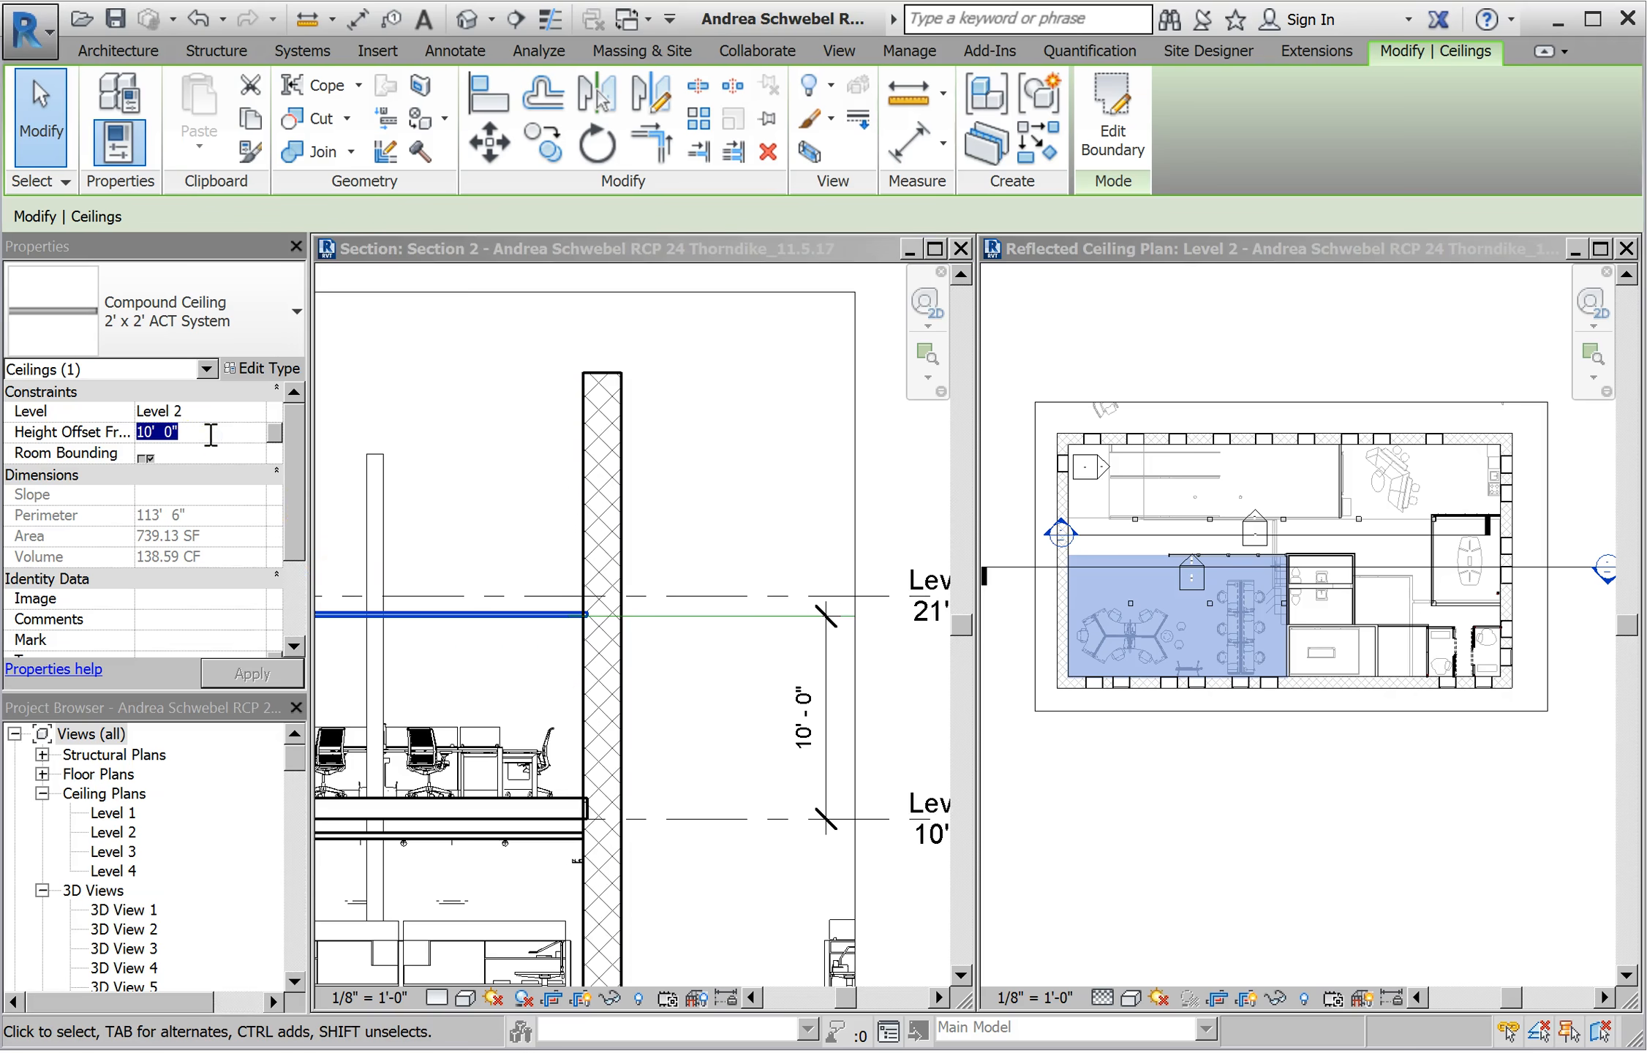
pyautogui.press('Return')
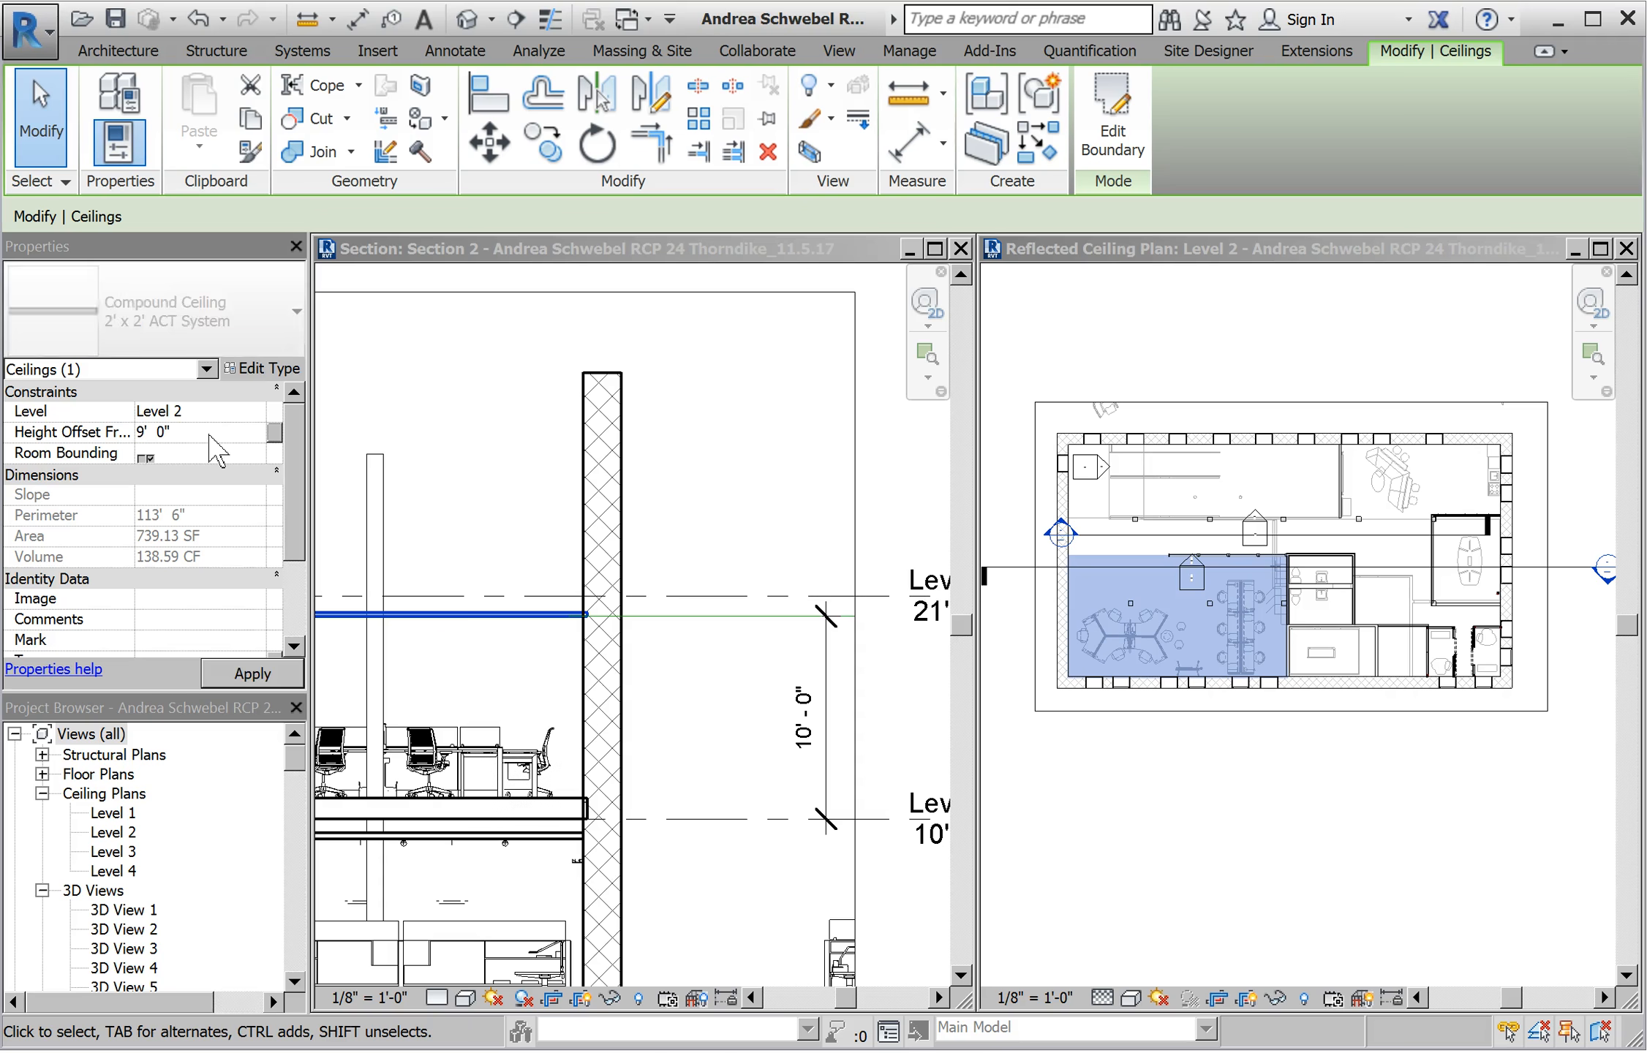
pyautogui.click(724, 724)
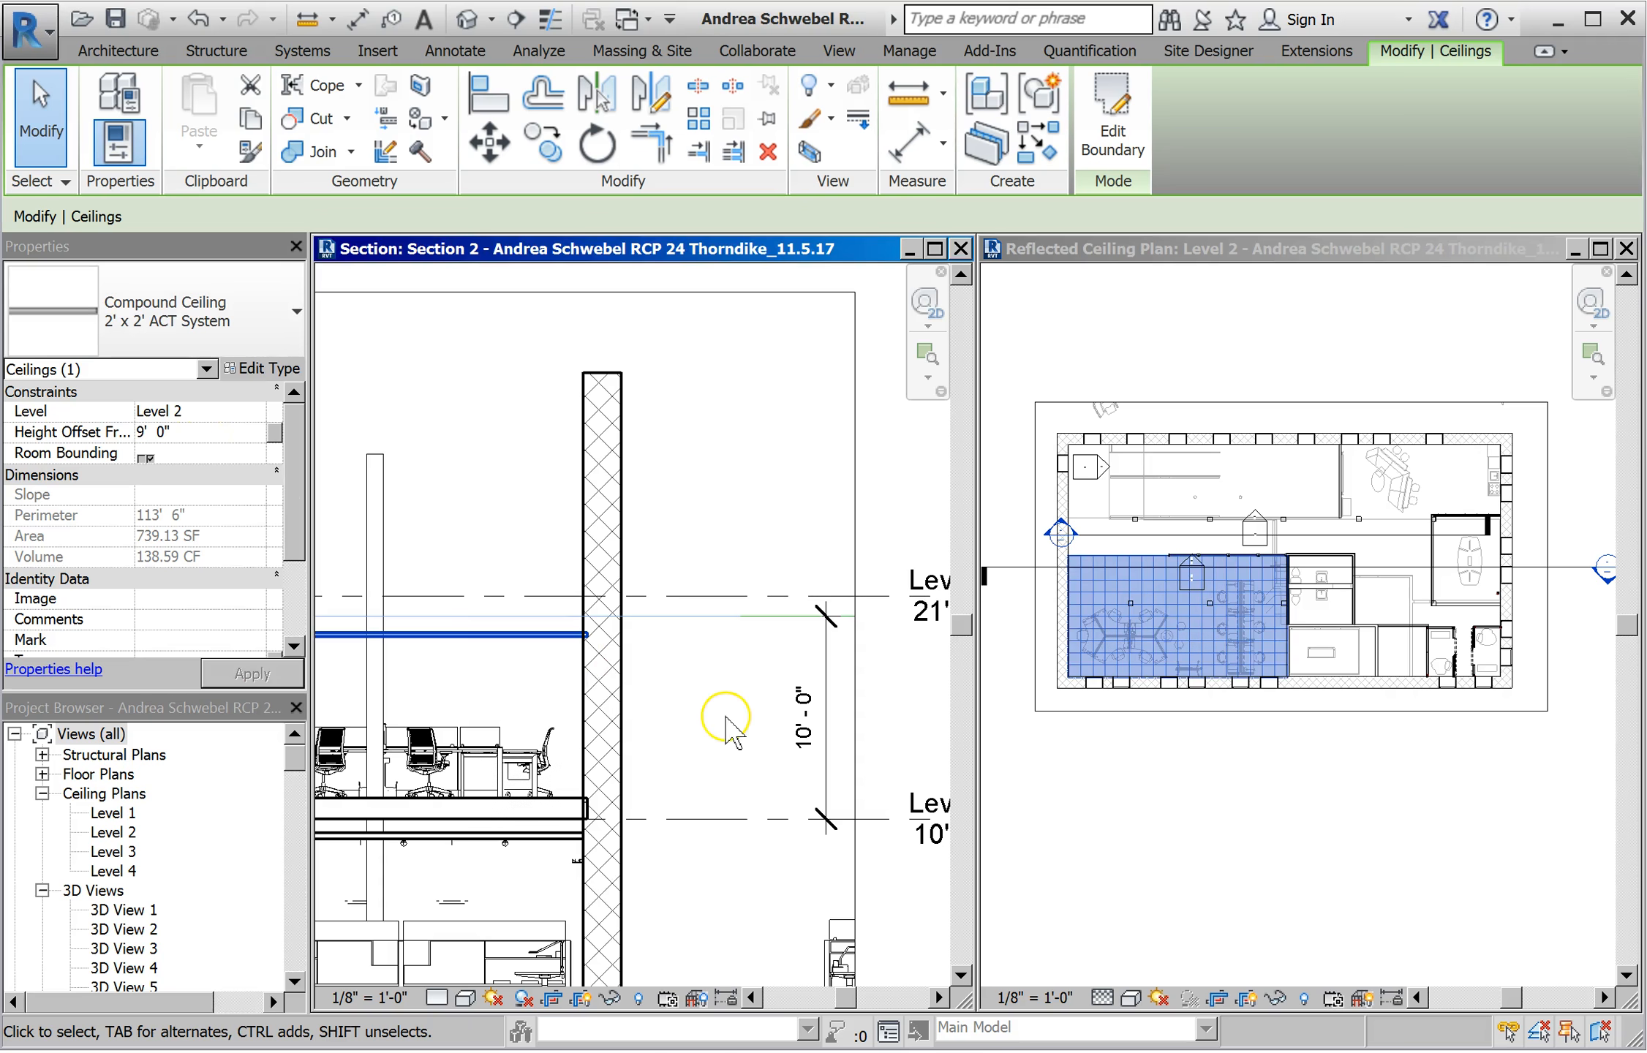
pyautogui.click(725, 724)
pyautogui.click(1163, 615)
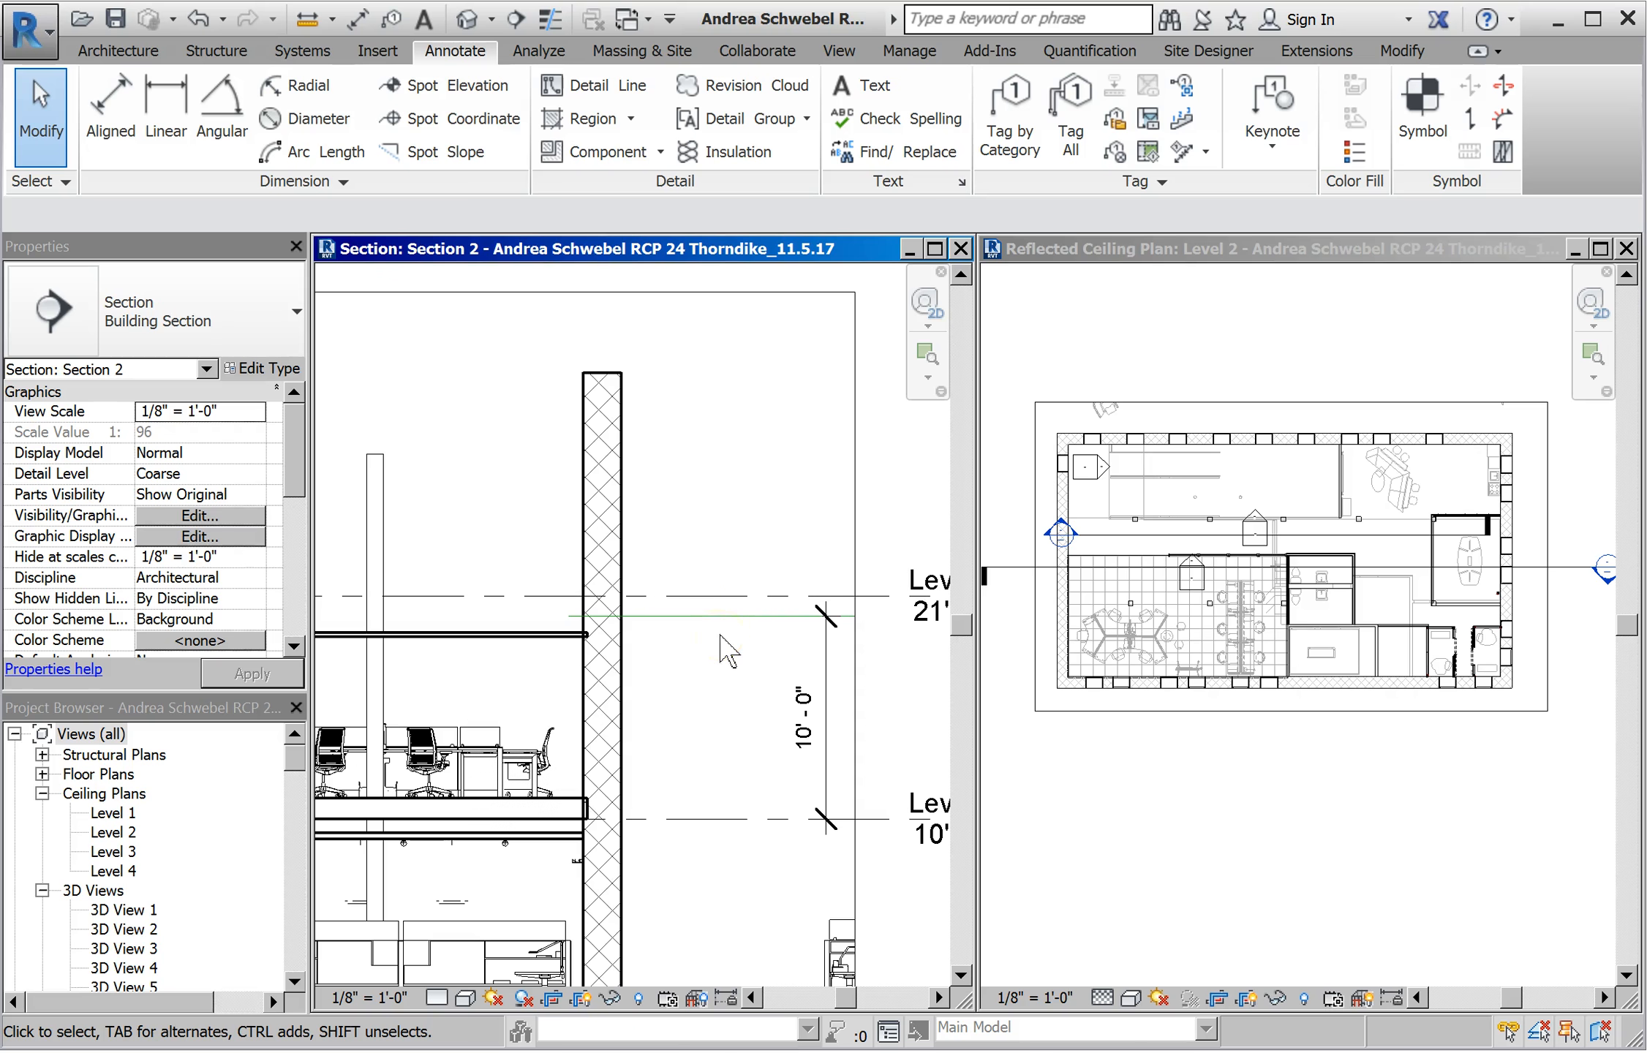
pyautogui.moveTo(302, 452); pyautogui.dragTo(301, 481)
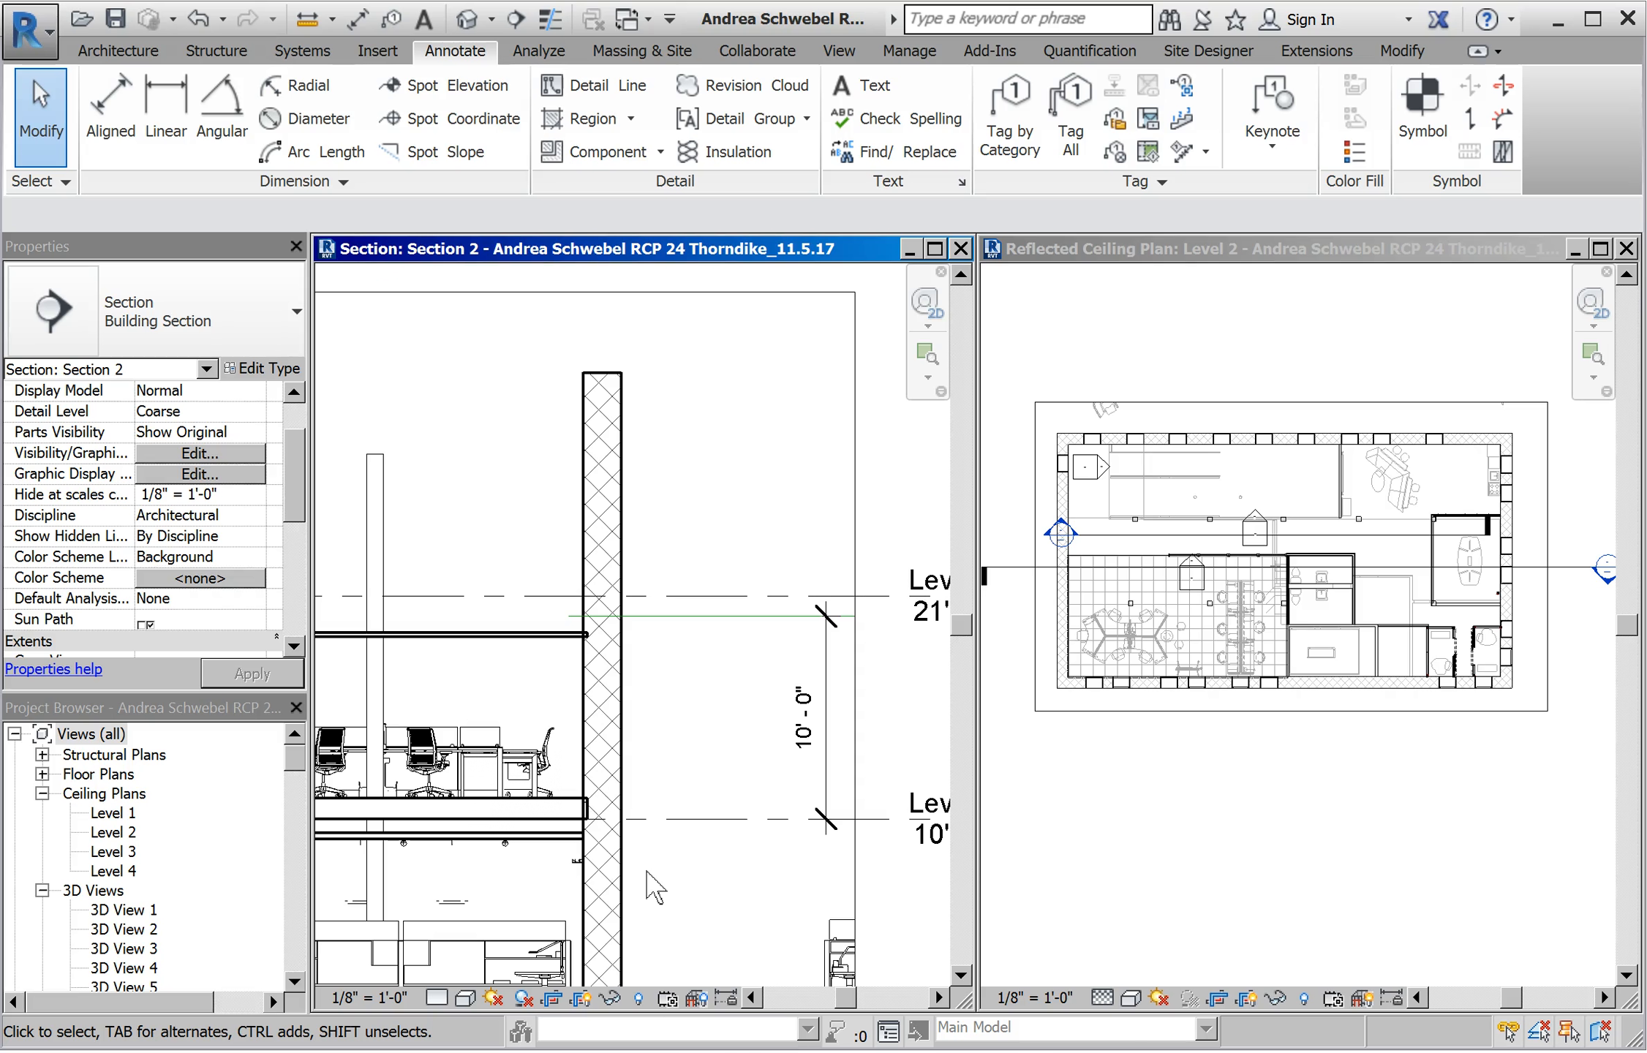
pyautogui.click(668, 884)
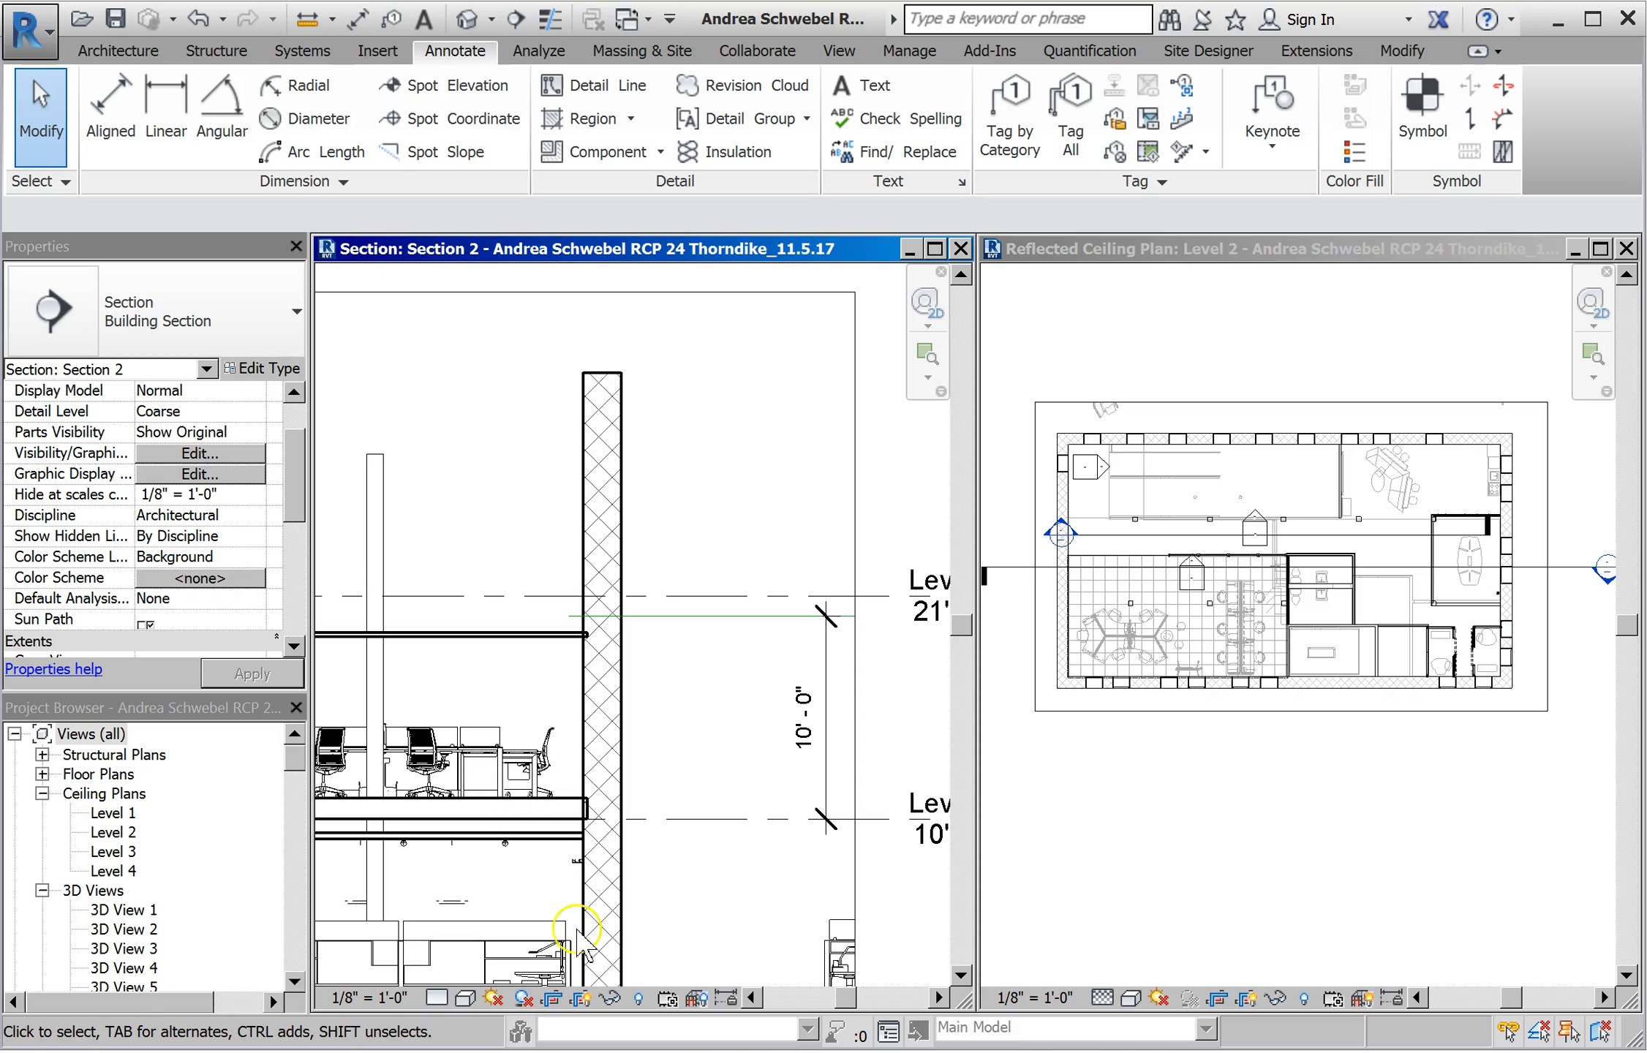